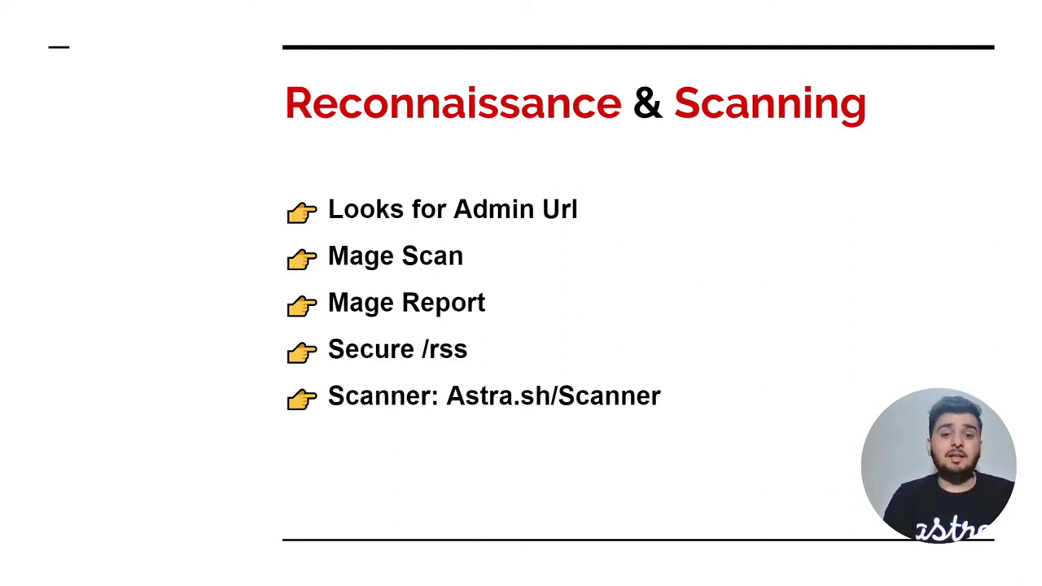
Switch to Chrome and add admin to the Magento store's address to form the default admin URL.
key(alt+Tab)
key(alt+Tab)
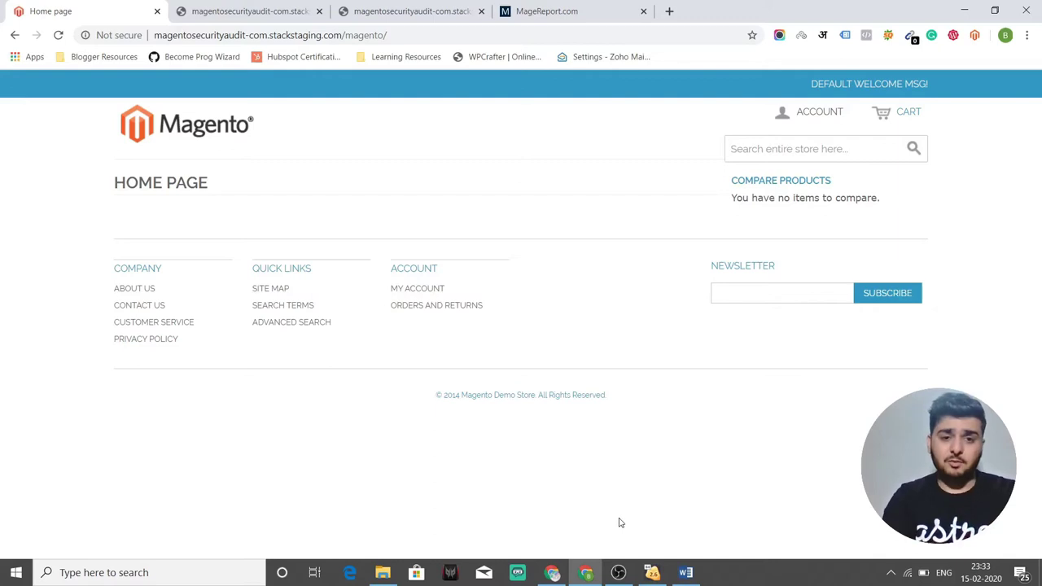
click(426, 33)
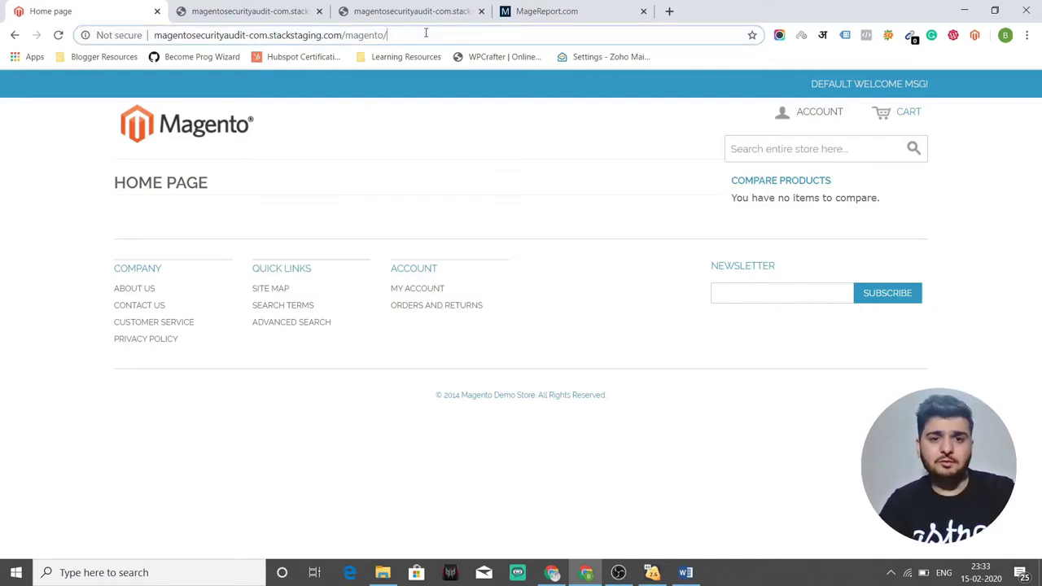
click(425, 33)
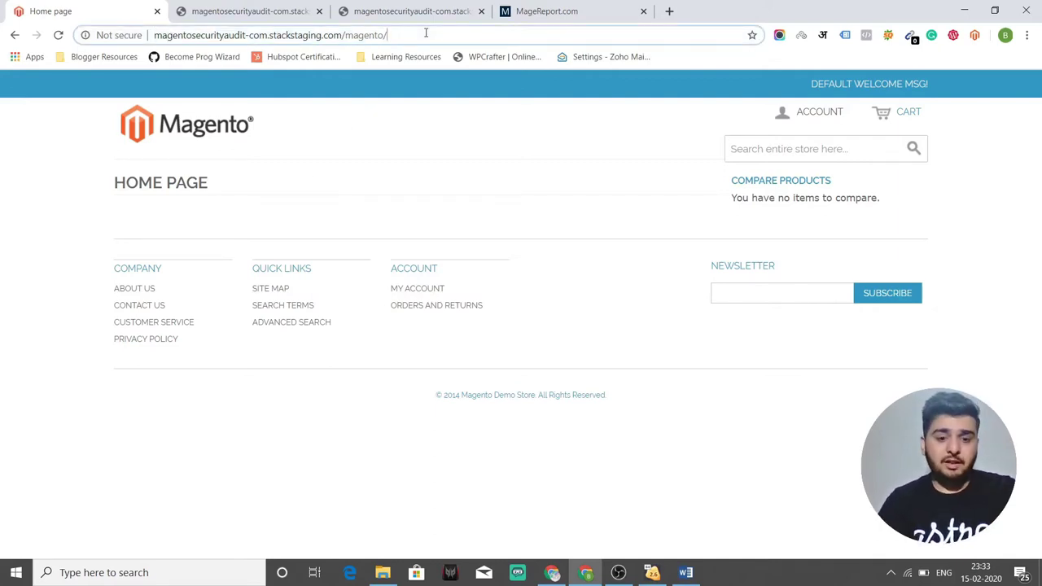
text(admin)
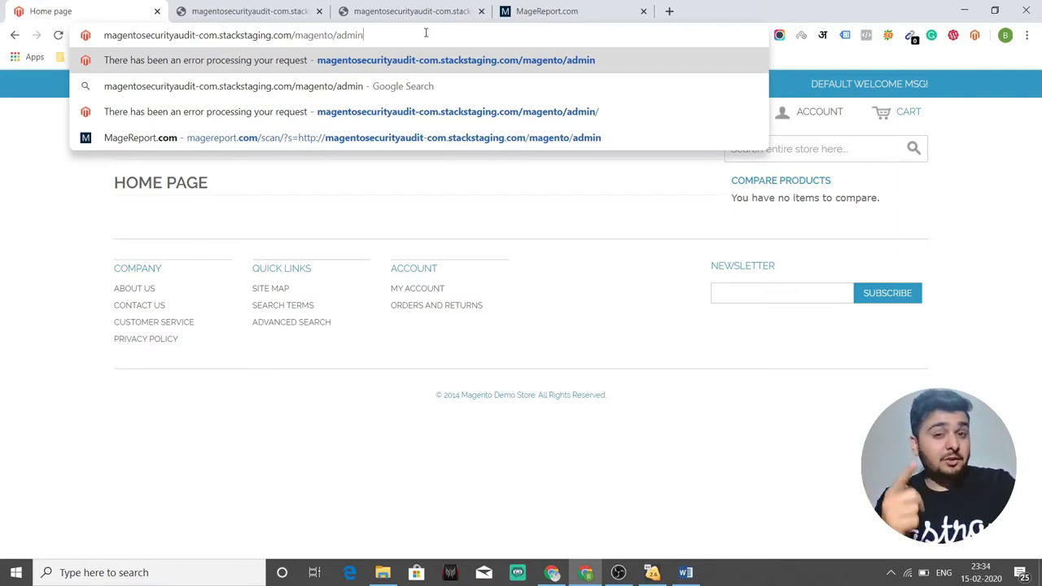
key(alt+Tab)
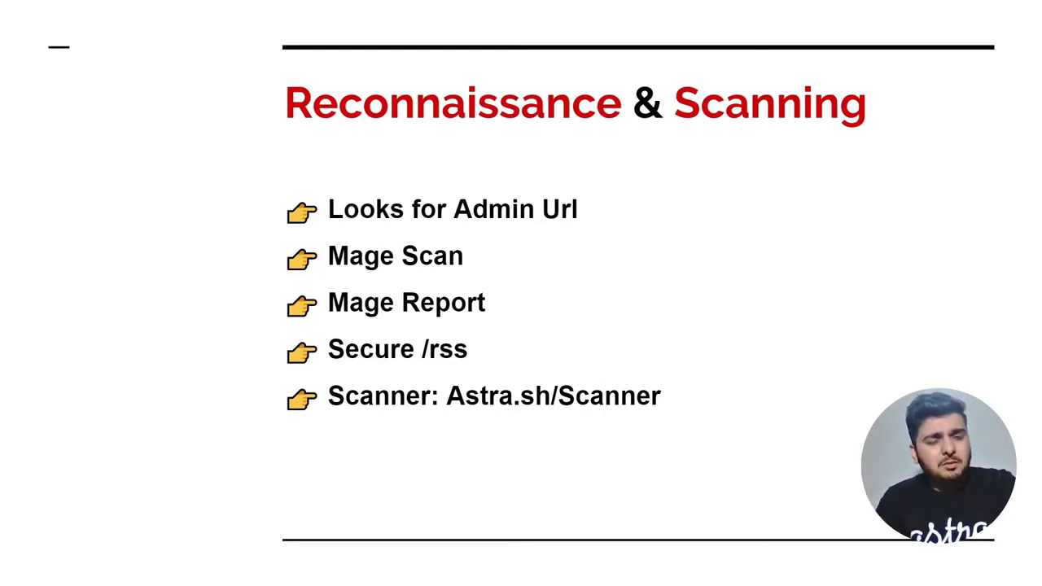
key(alt+Tab)
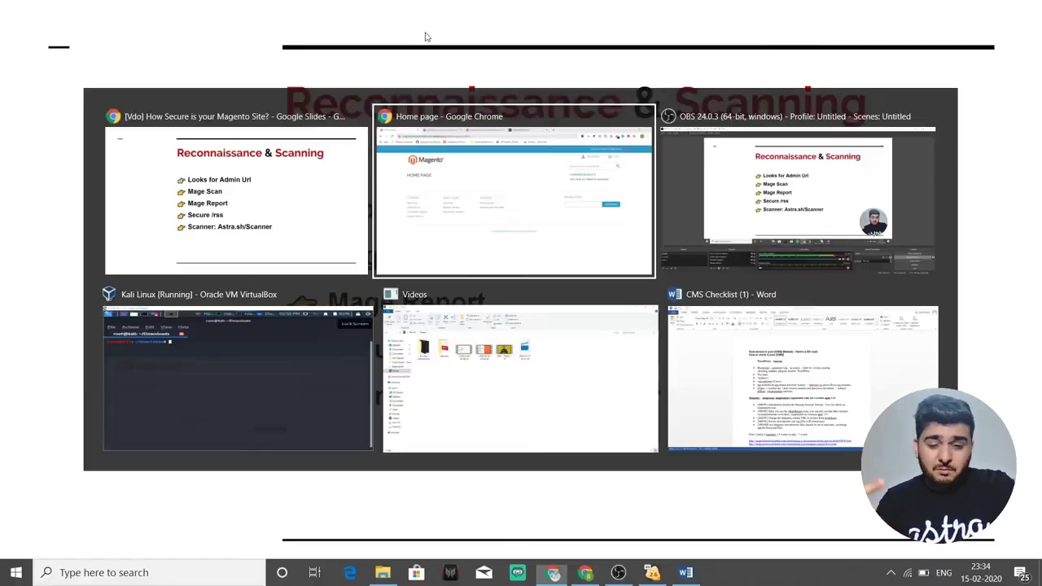
key(alt+Tab)
key(alt+Tab)
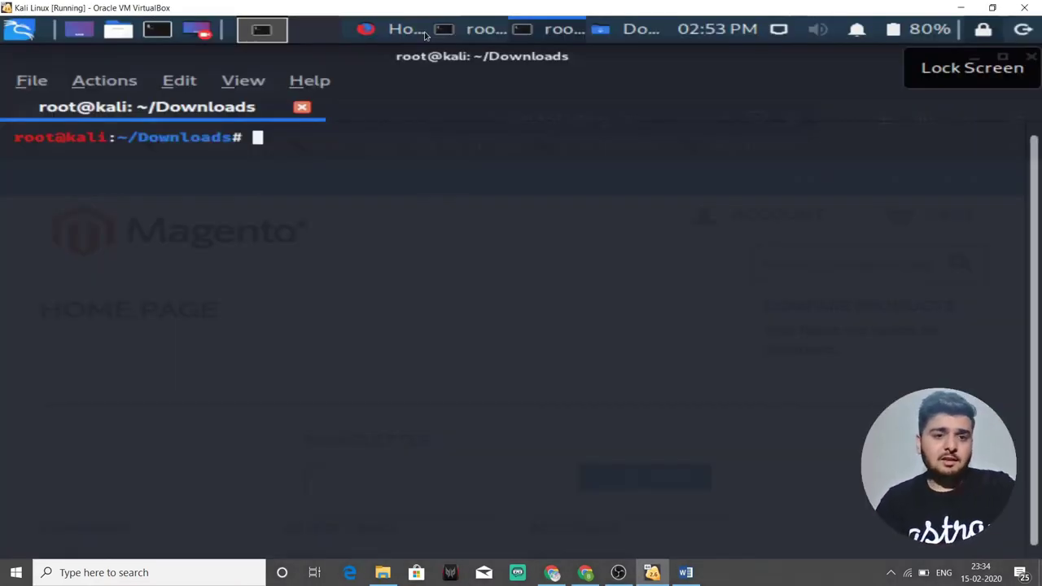
click(407, 30)
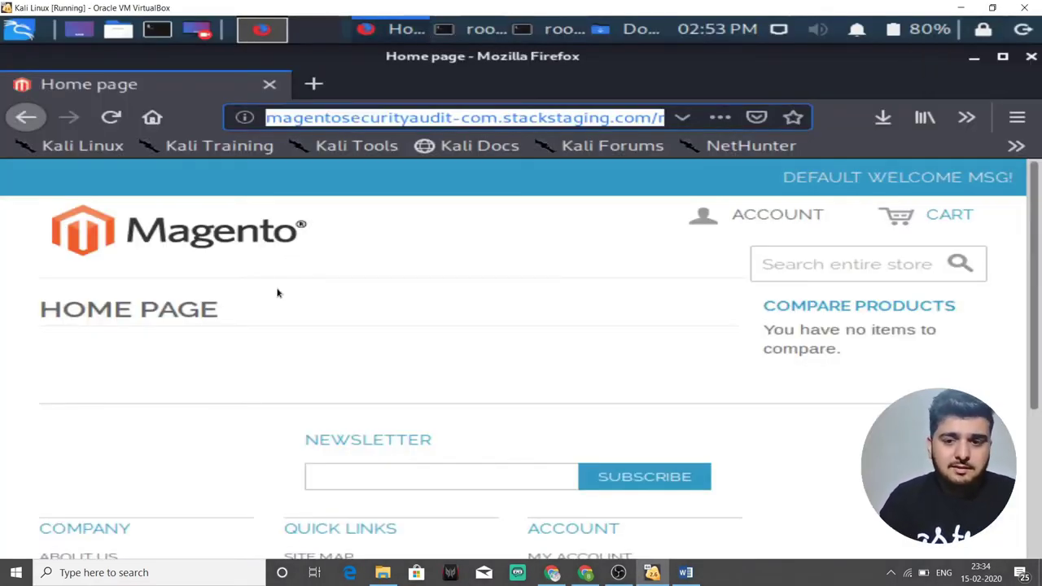
key(alt+Tab)
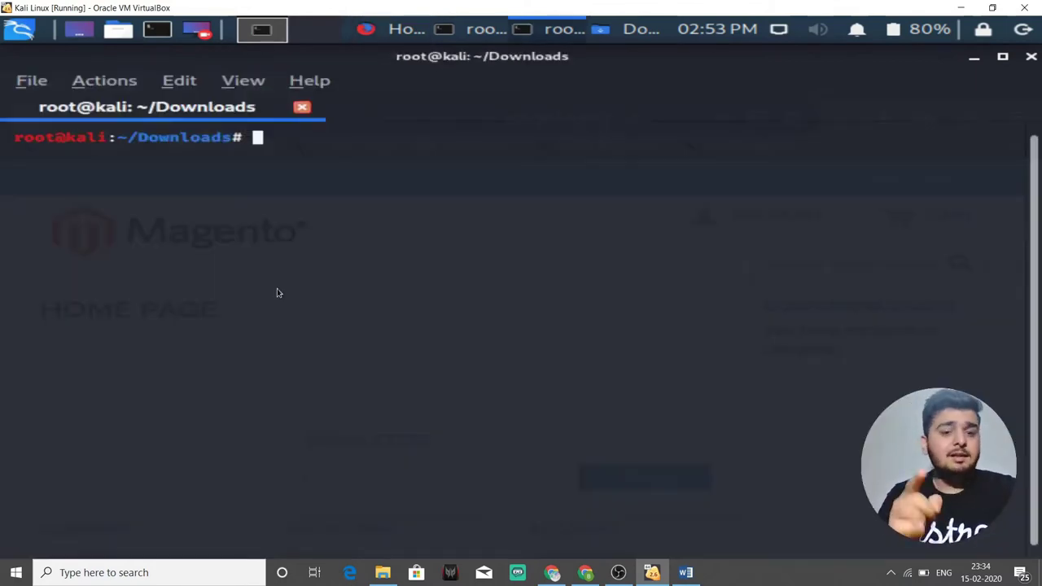
text(php magescan.phar scan:all http://magentosecurityaudit-com.stackstaging.com/magento/)
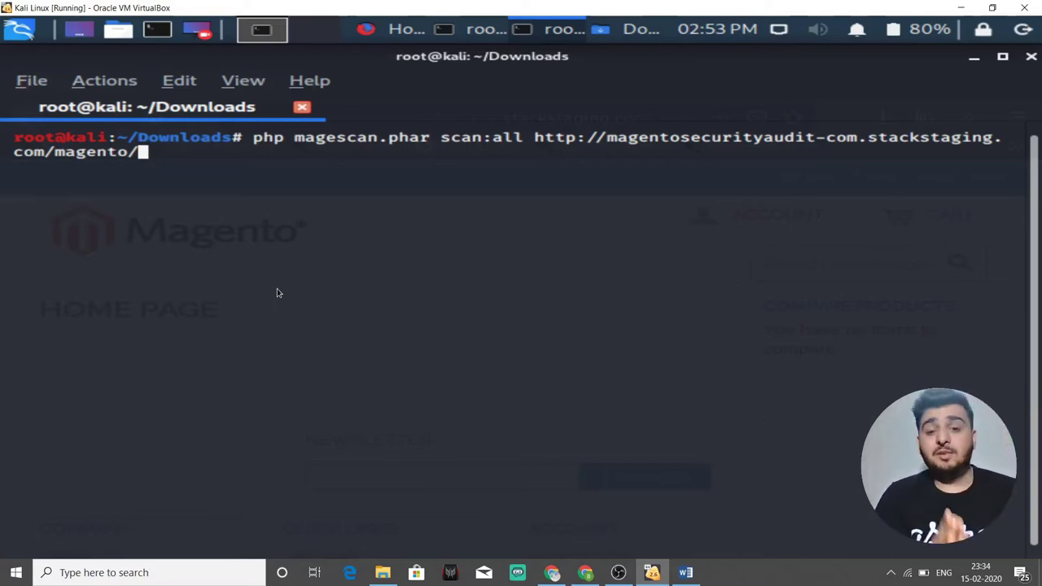
key(Return)
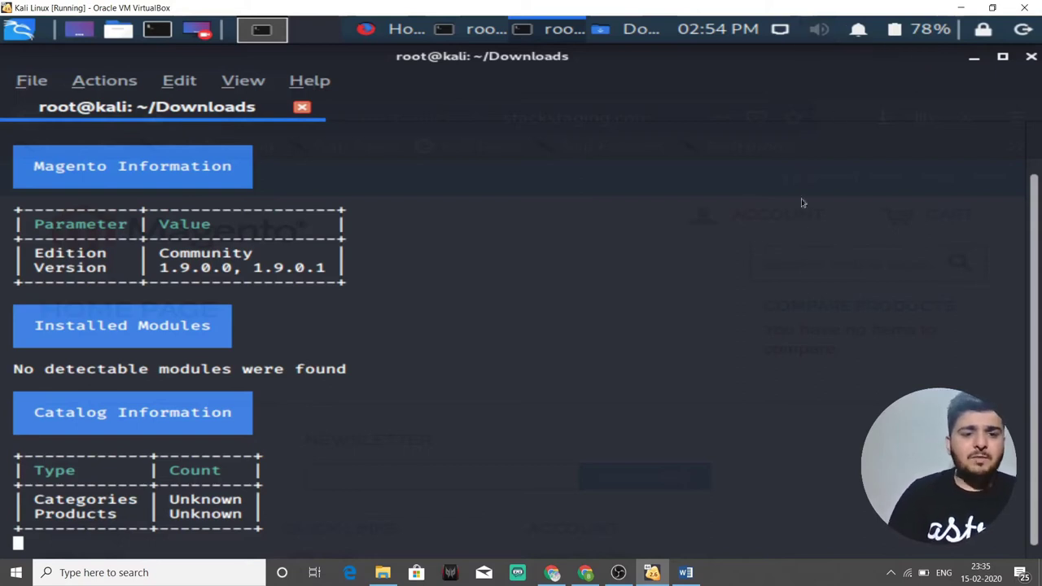
click(965, 6)
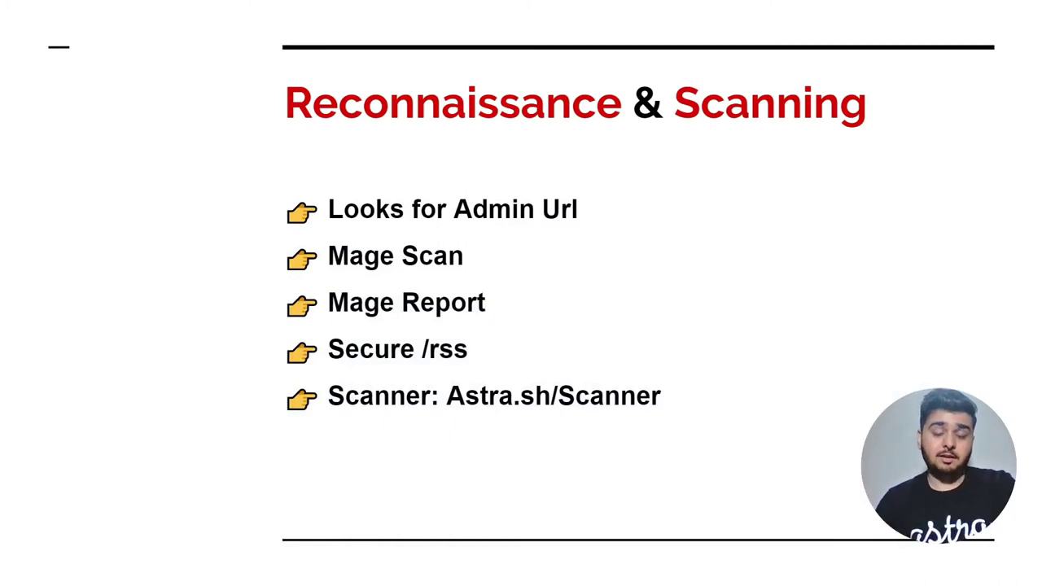
key(alt+Tab)
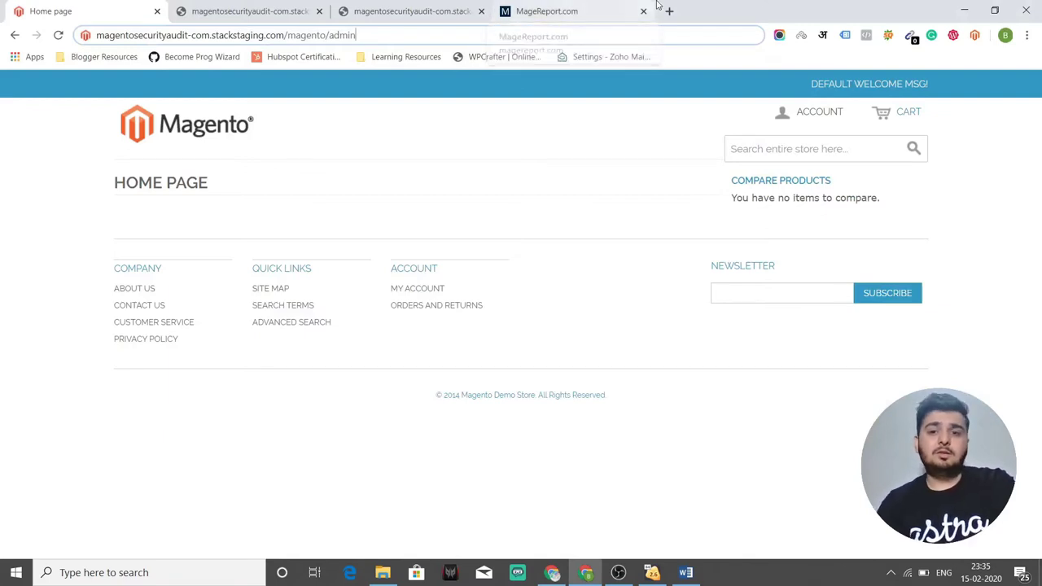
click(564, 8)
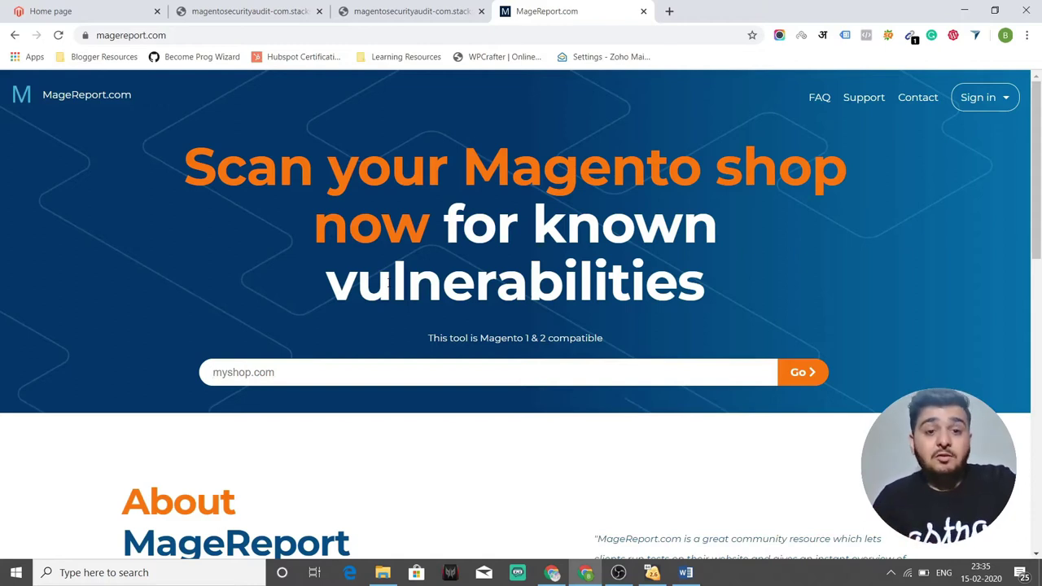
click(135, 10)
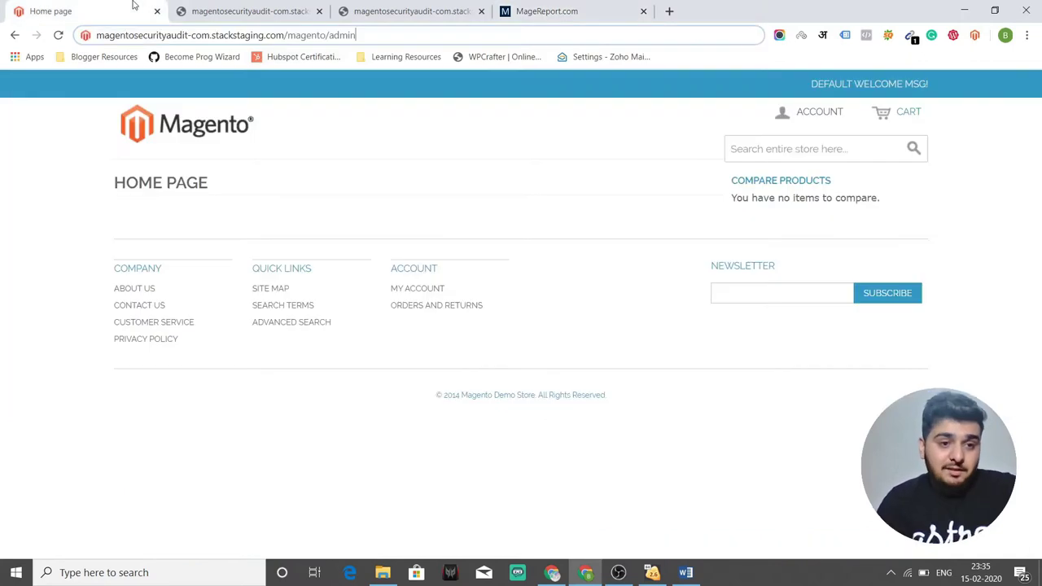
click(318, 35)
key(ctrl+c)
click(537, 11)
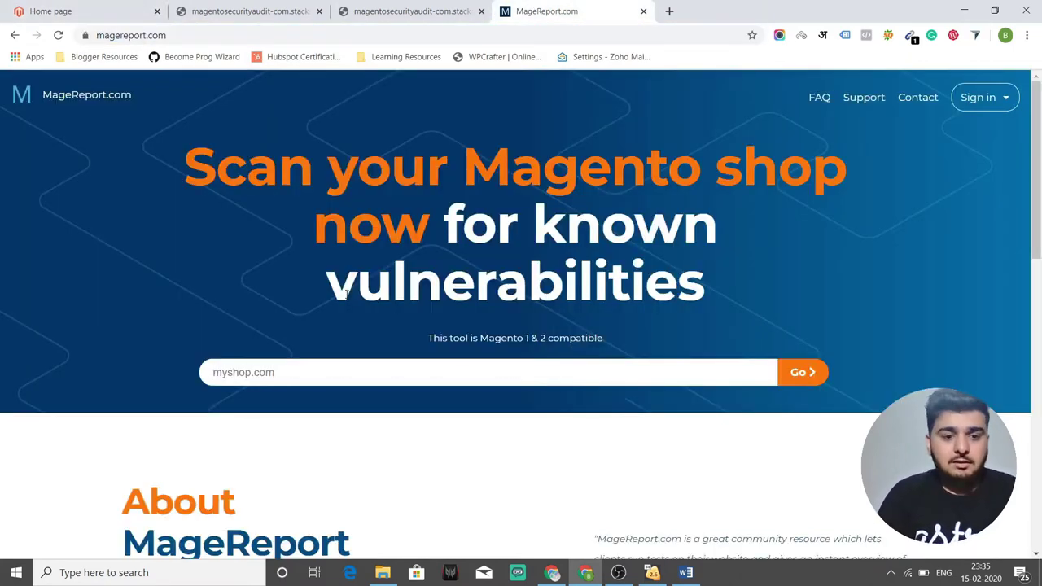
key(ctrl+v)
key(BackSpace)
key(BackSpace)
key(BackSpace)
key(BackSpace)
key(BackSpace)
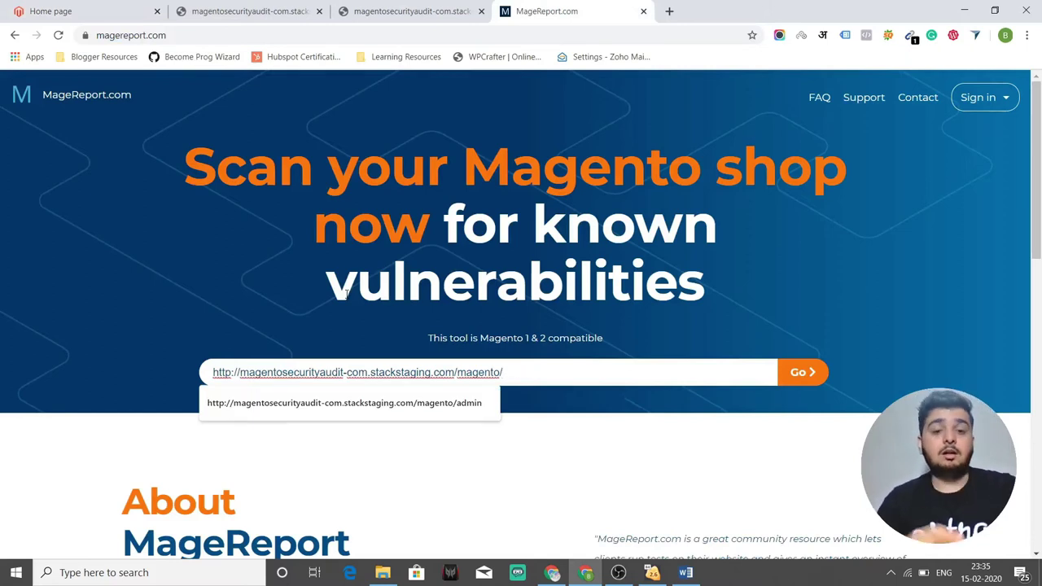
key(Return)
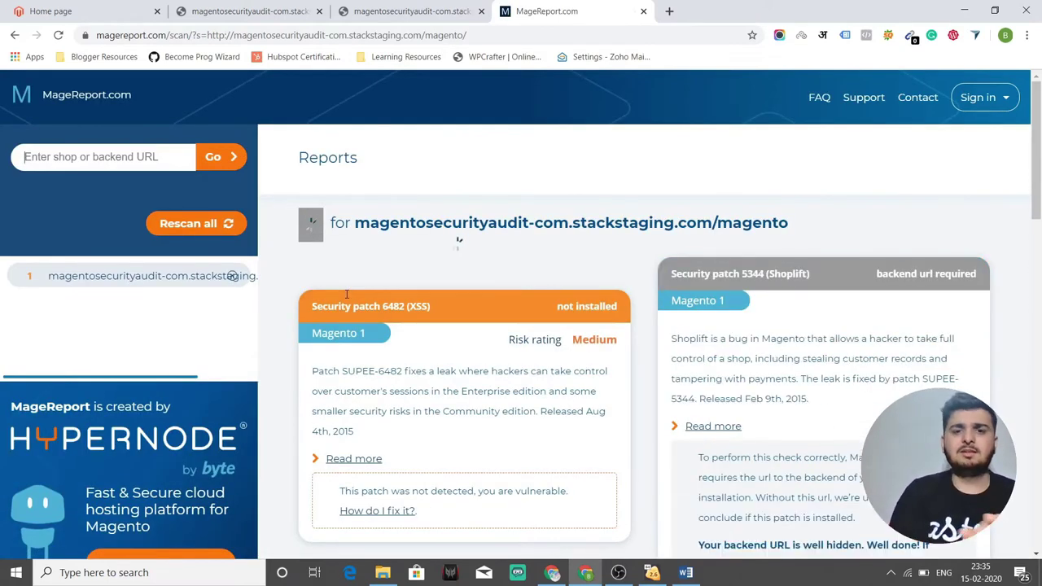
Examine the scan report's security patch entries, checking each patch's status and risk rating.
scroll(514, 285, down, 1)
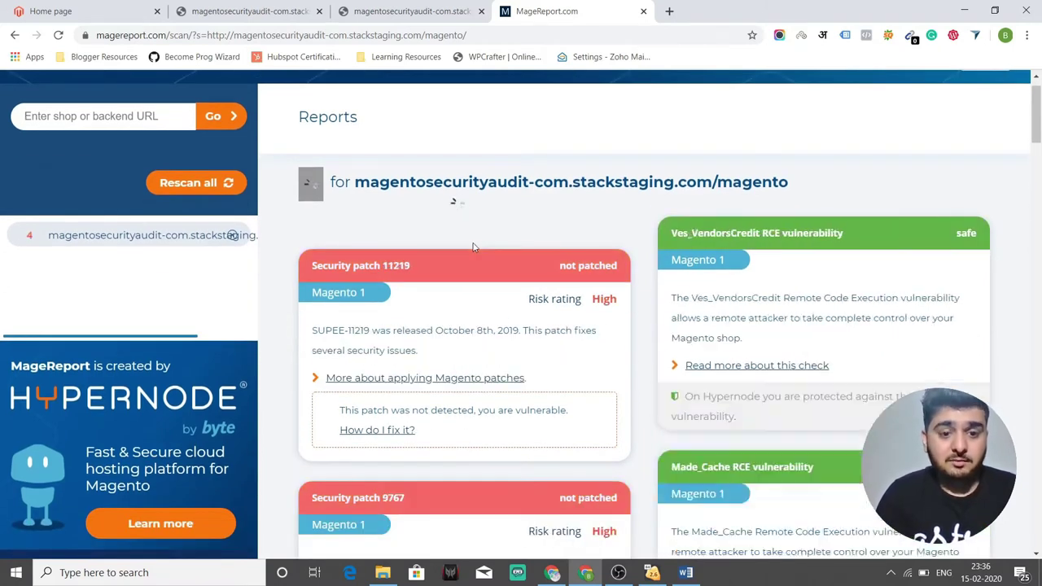
scroll(475, 246, down, 2)
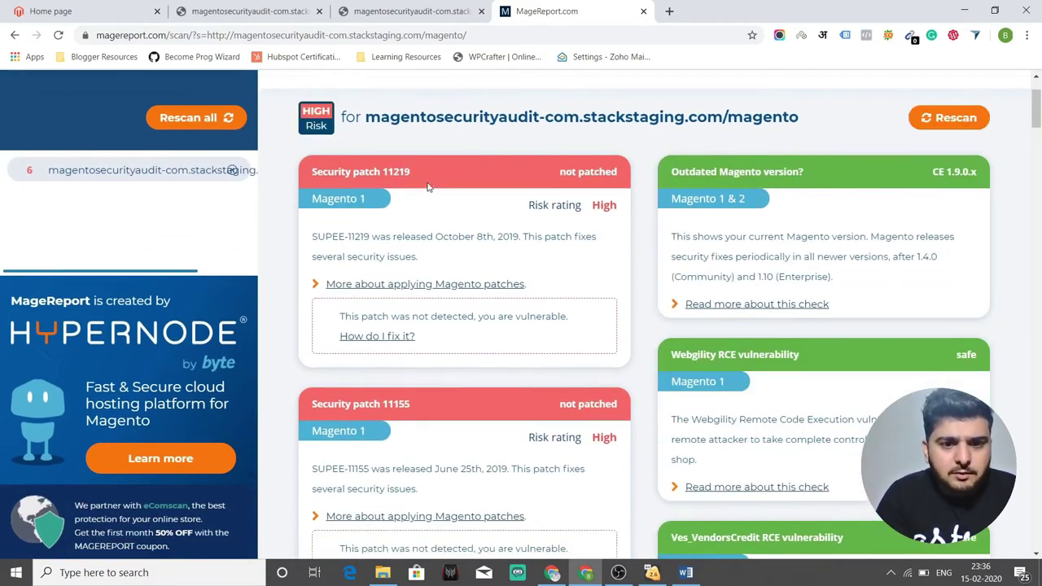
drag(421, 174, 316, 185)
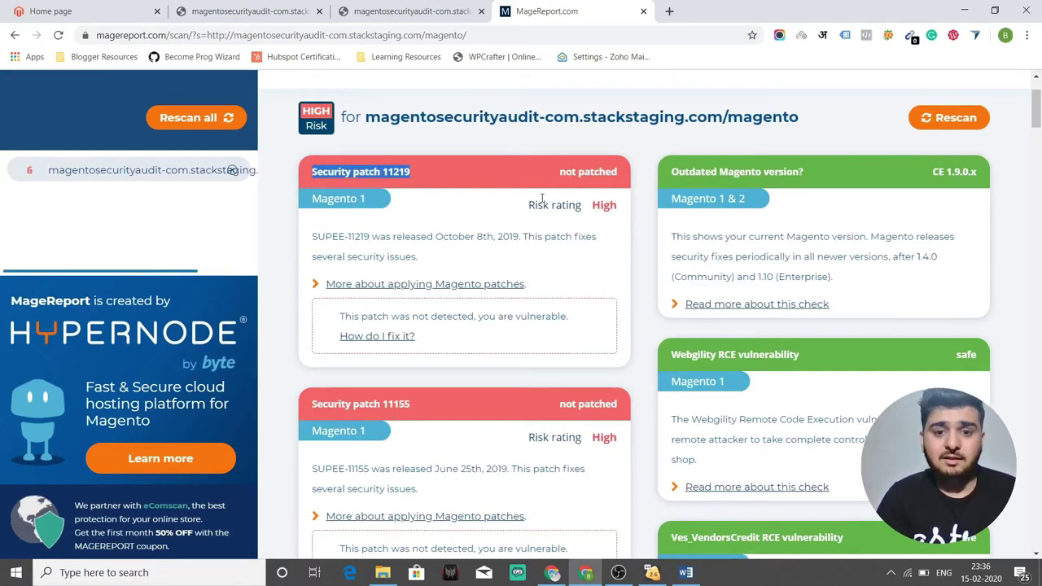
drag(528, 204, 620, 216)
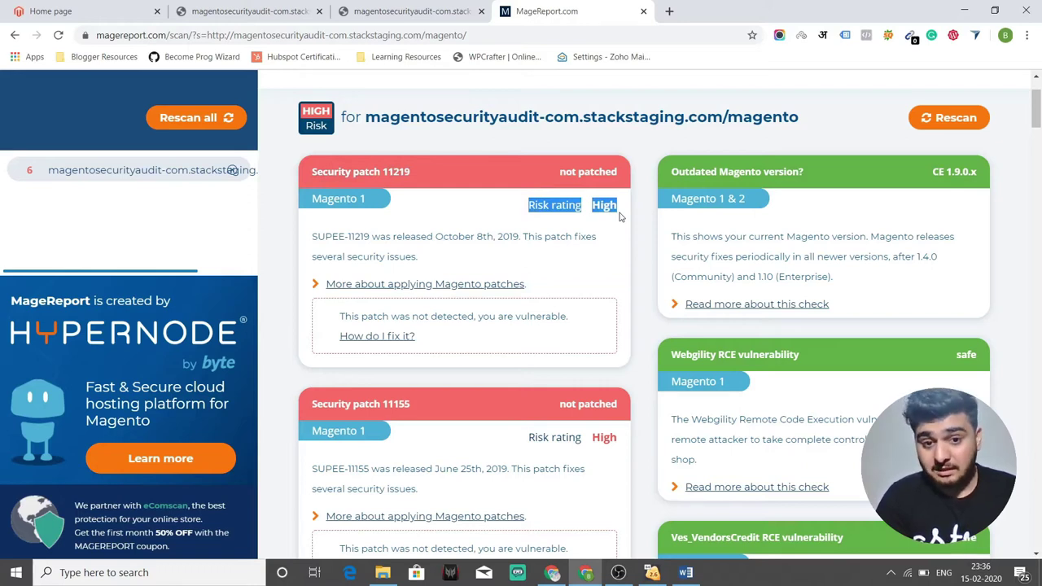
scroll(620, 217, down, 2)
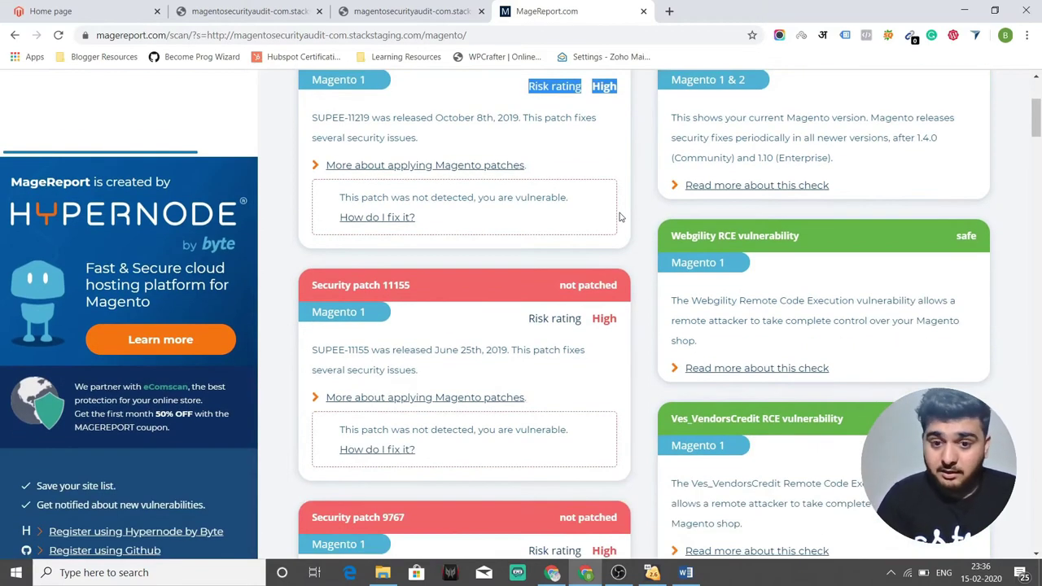
scroll(511, 296, down, 1)
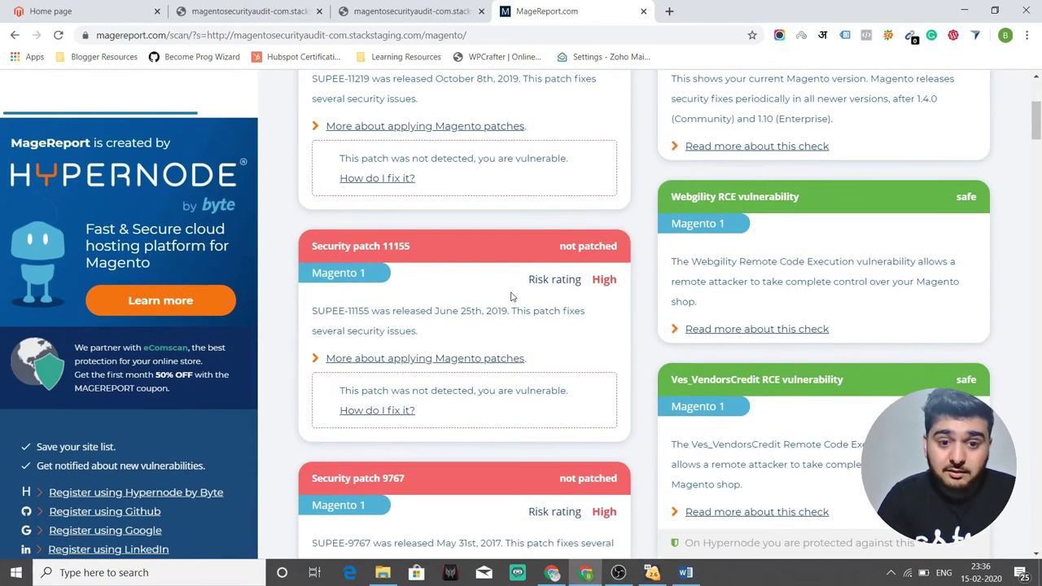
double_click(615, 280)
scroll(567, 291, down, 2)
scroll(567, 291, down, 4)
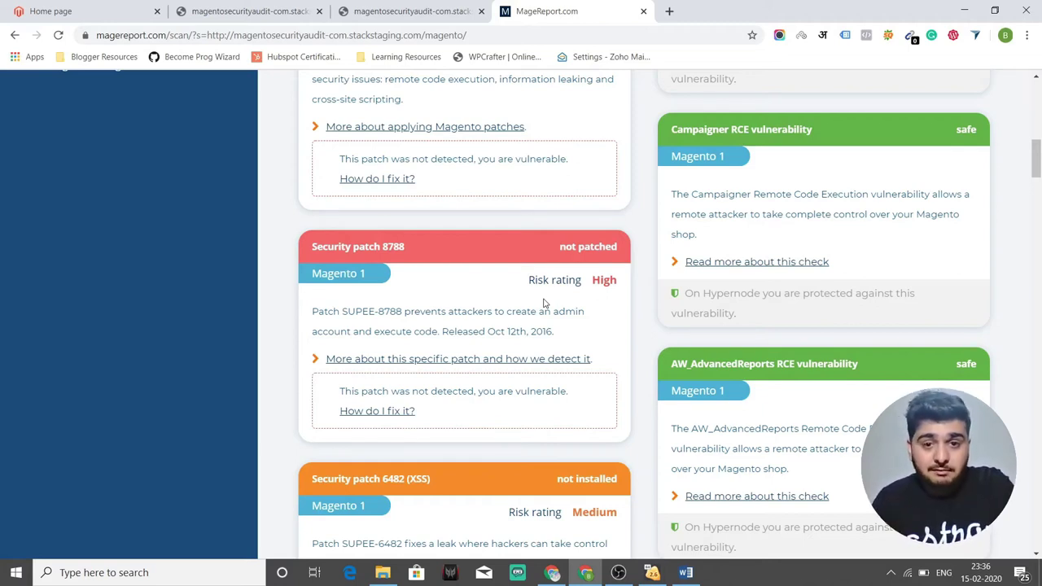
Inspect the store's new orders RSS feed at index.php/rss/order/NEW/new, highlighting the rss part of its address and the exposed XML content.
key(alt+Tab)
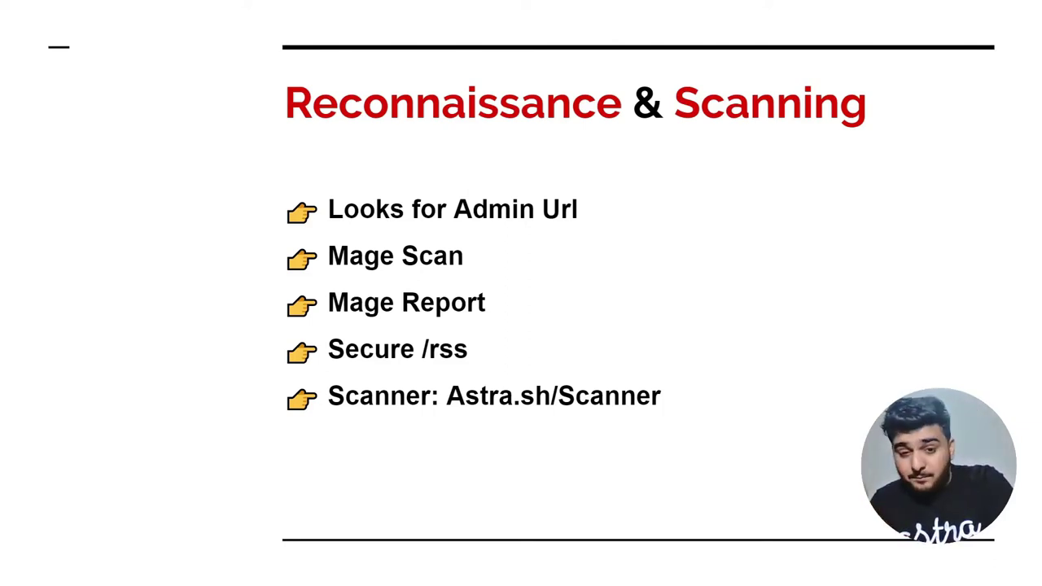
key(alt+Tab)
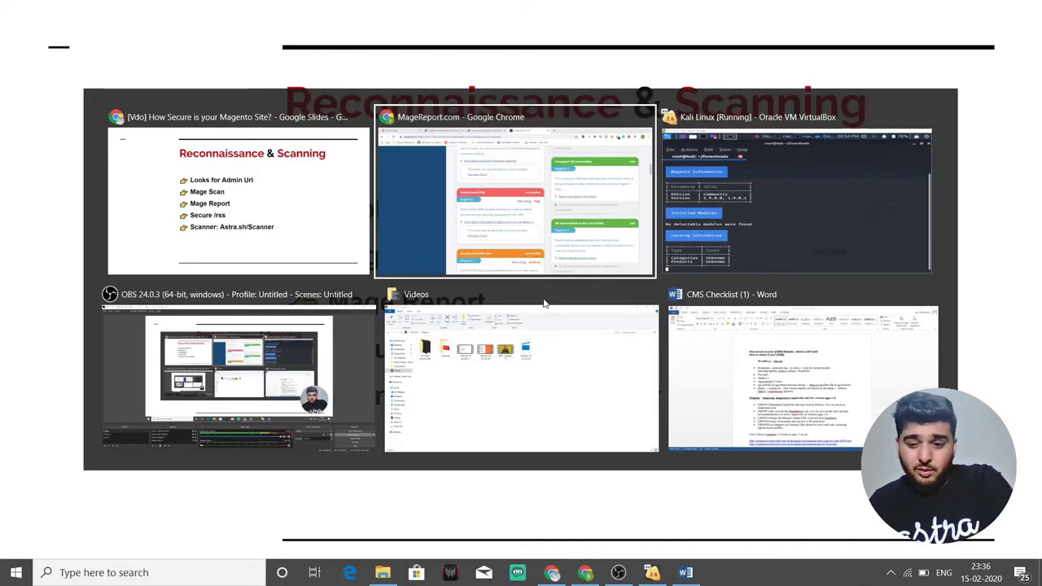
click(430, 188)
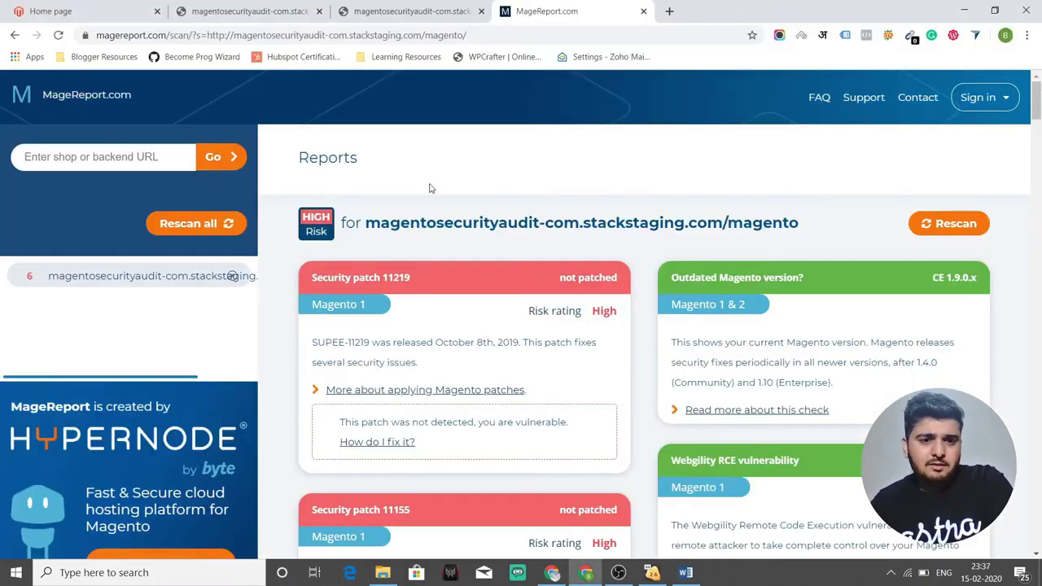
click(249, 11)
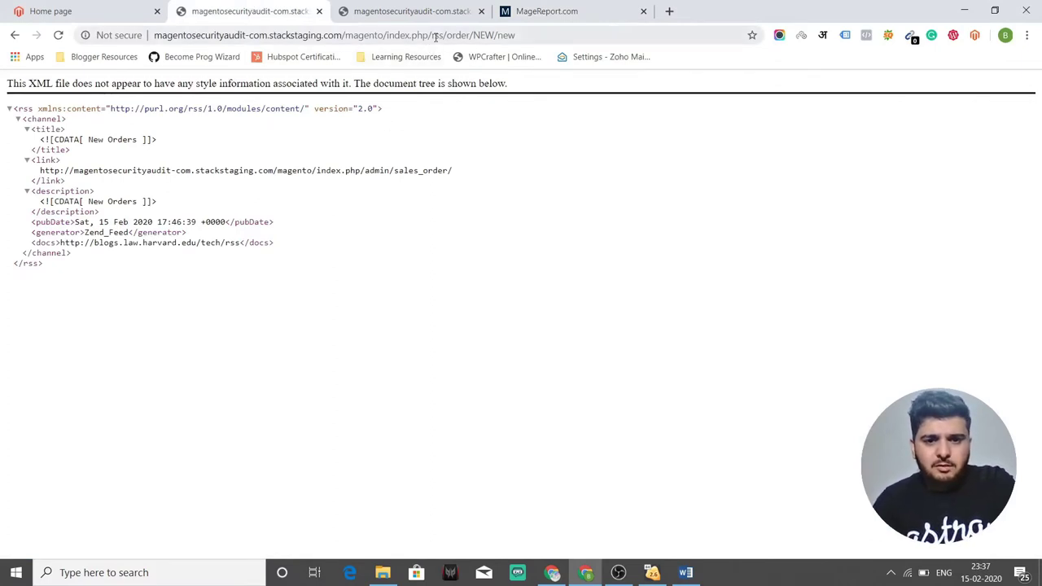
drag(431, 37, 448, 38)
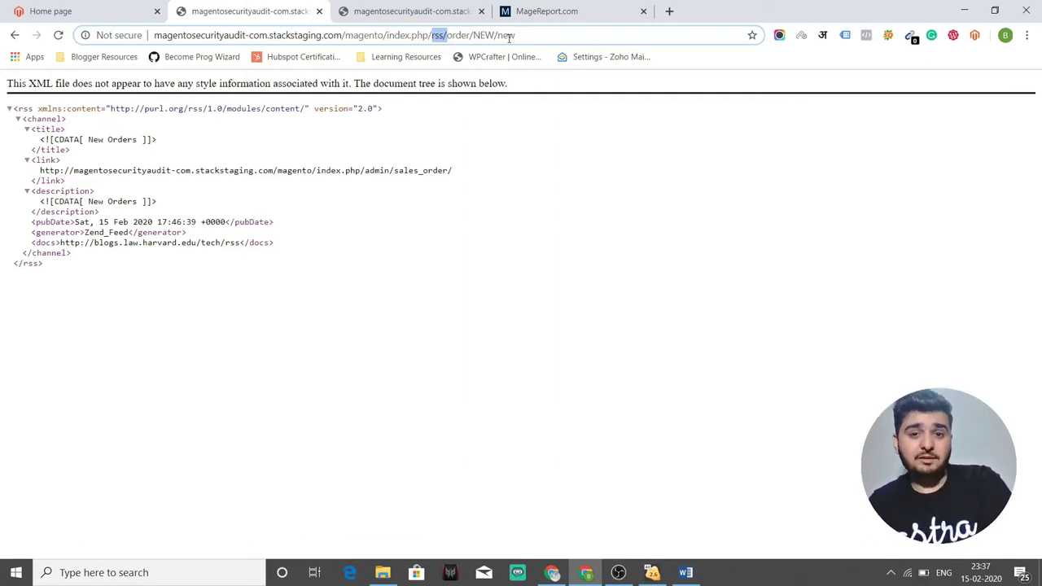
click(425, 143)
drag(253, 334, 61, 138)
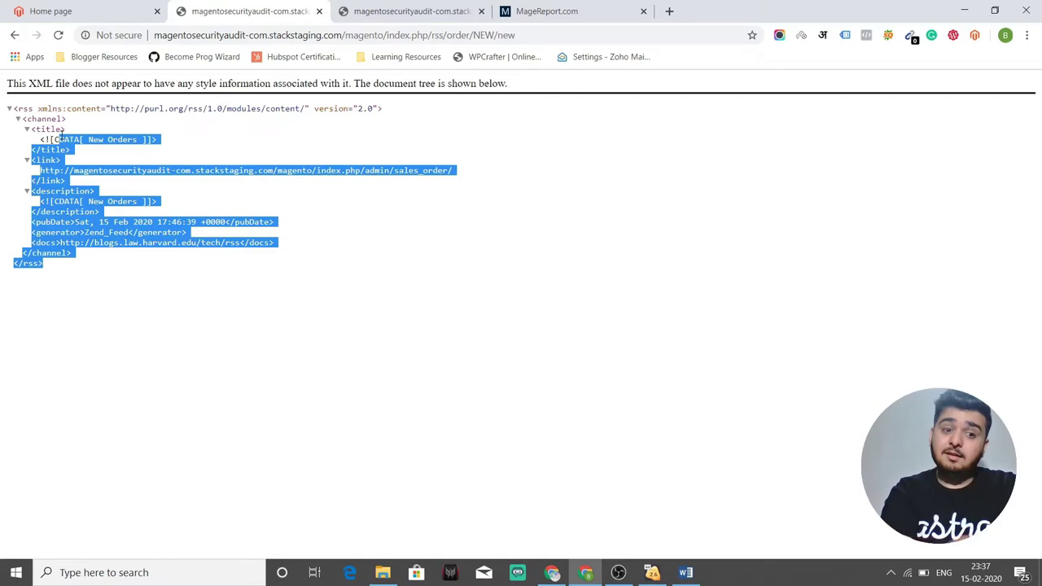
click(124, 214)
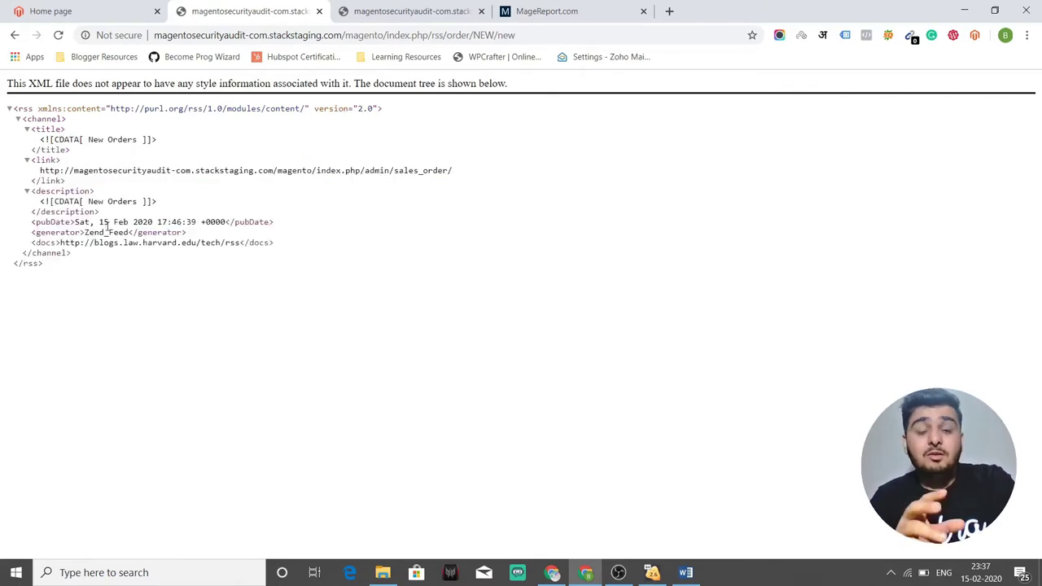
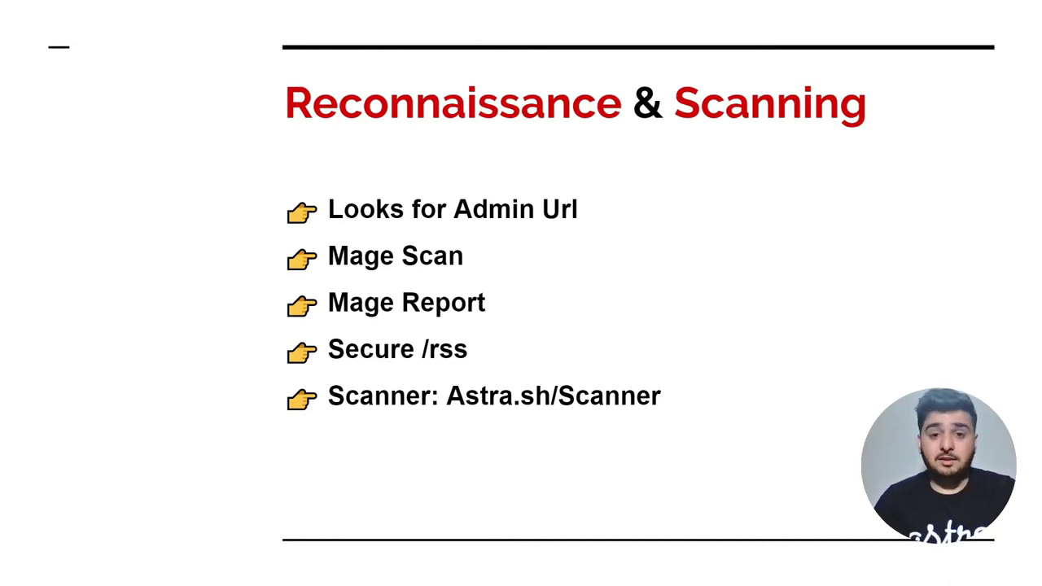
Switch from the slides to Chrome and open a new tab.
key(alt+Tab)
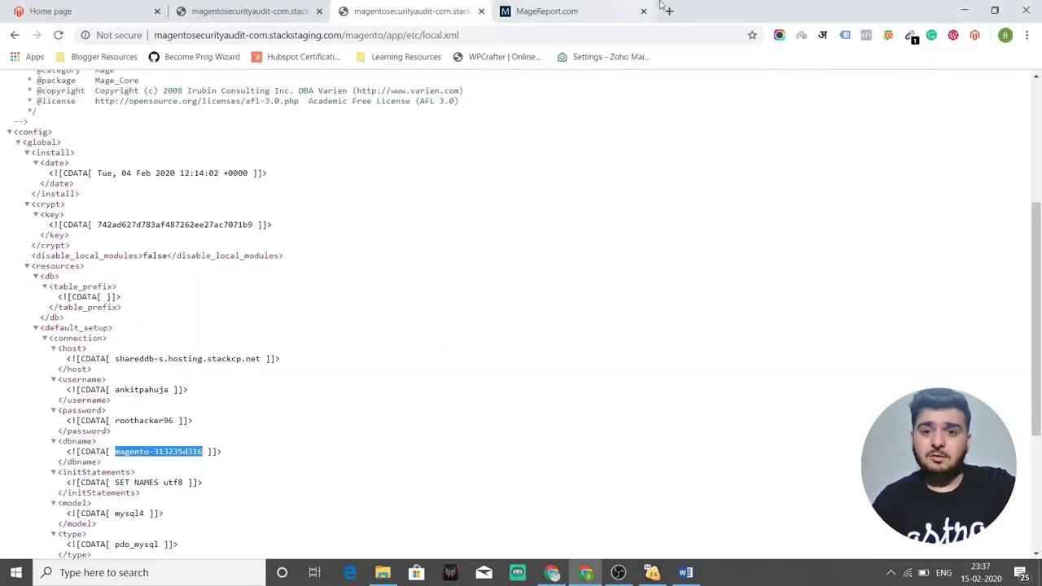
click(668, 10)
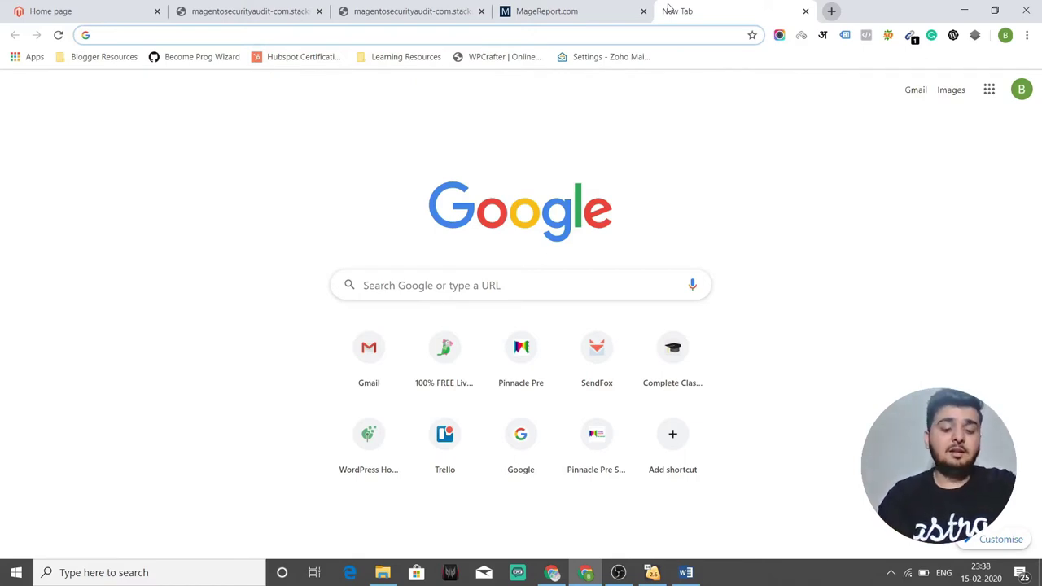
text(getastra.com)
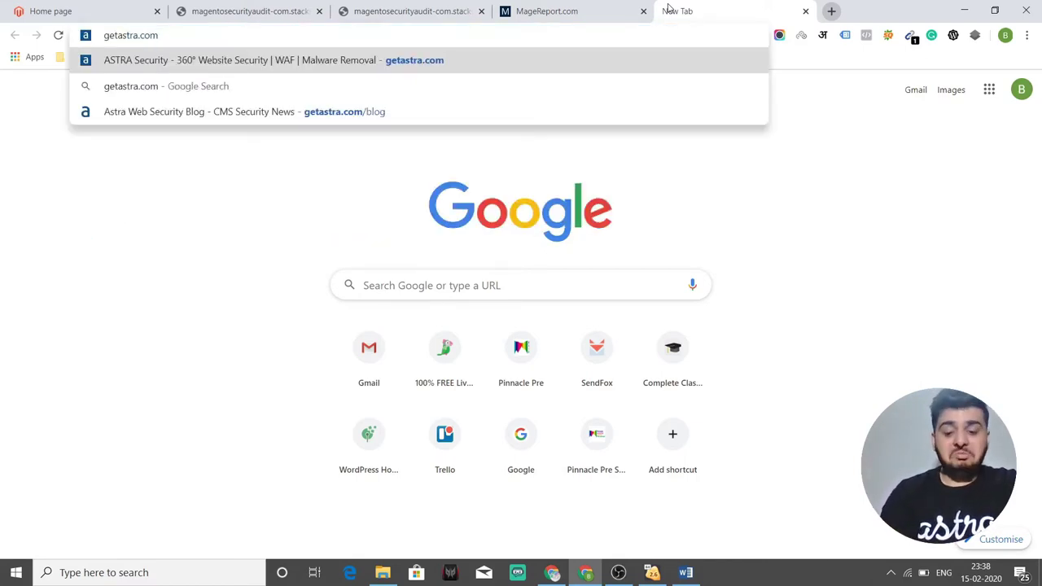
text(/website)
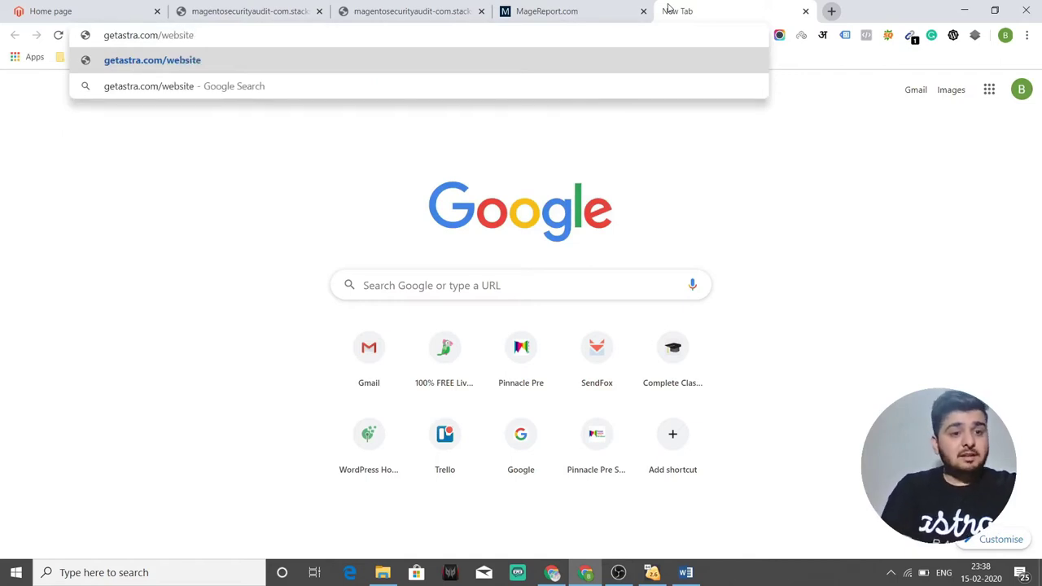
key(ctrl+a)
Load astra.sh/Scanner in the new tab, checking the slides for the scanner's address.
text(a)
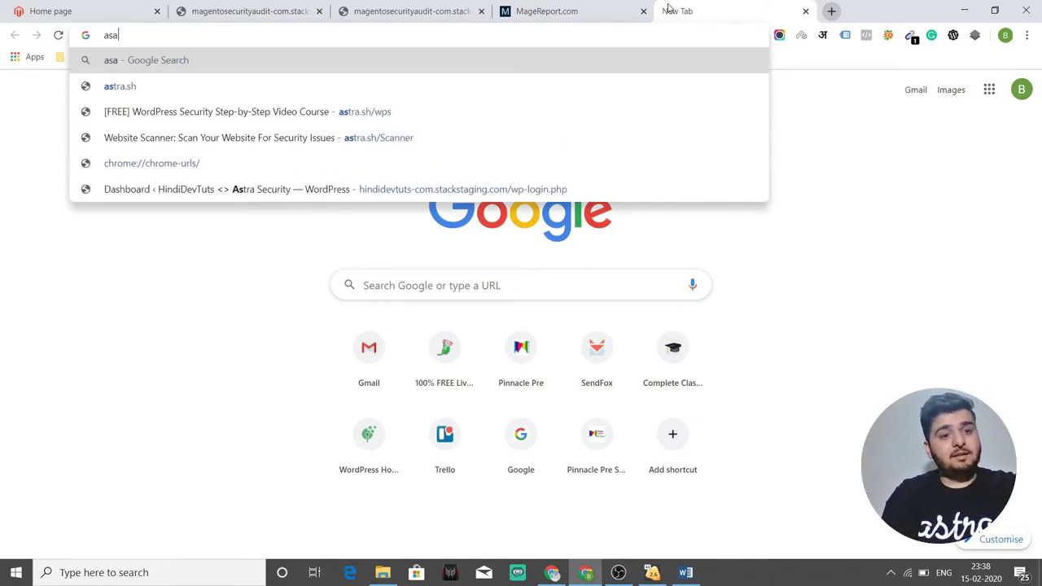
text(stra)
key(BackSpace)
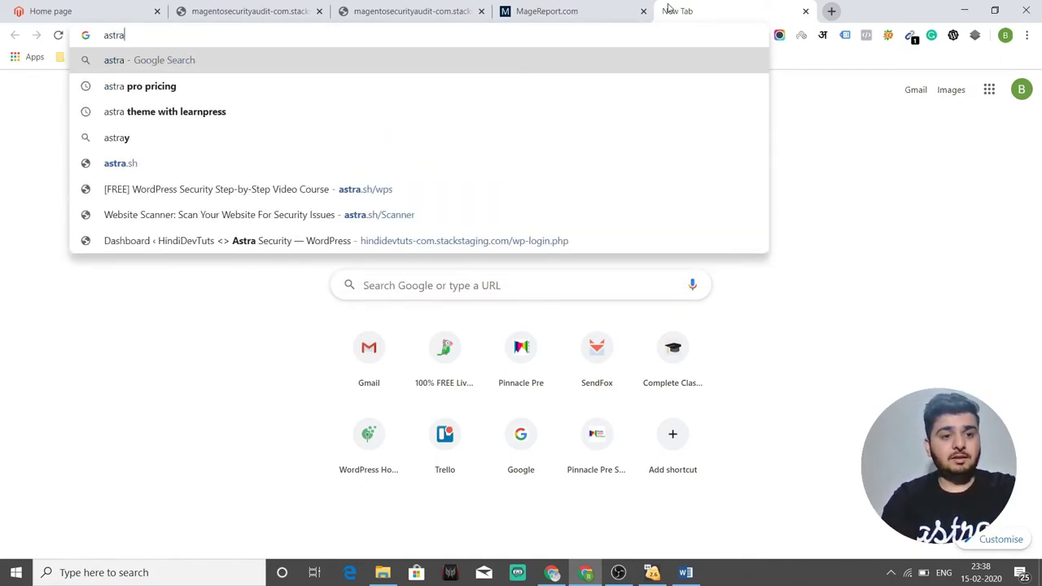
text(.sh/)
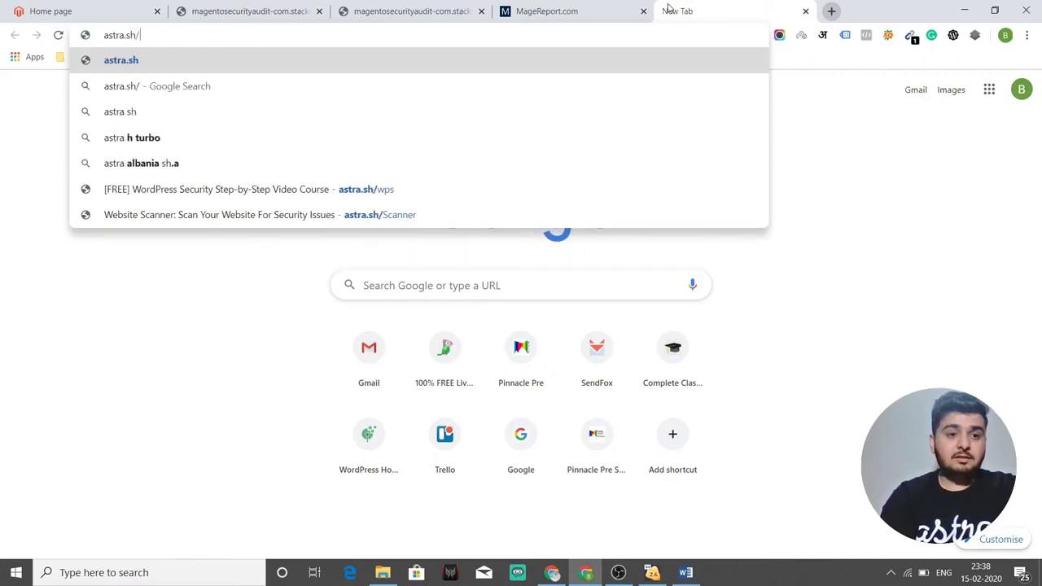
key(alt+Tab)
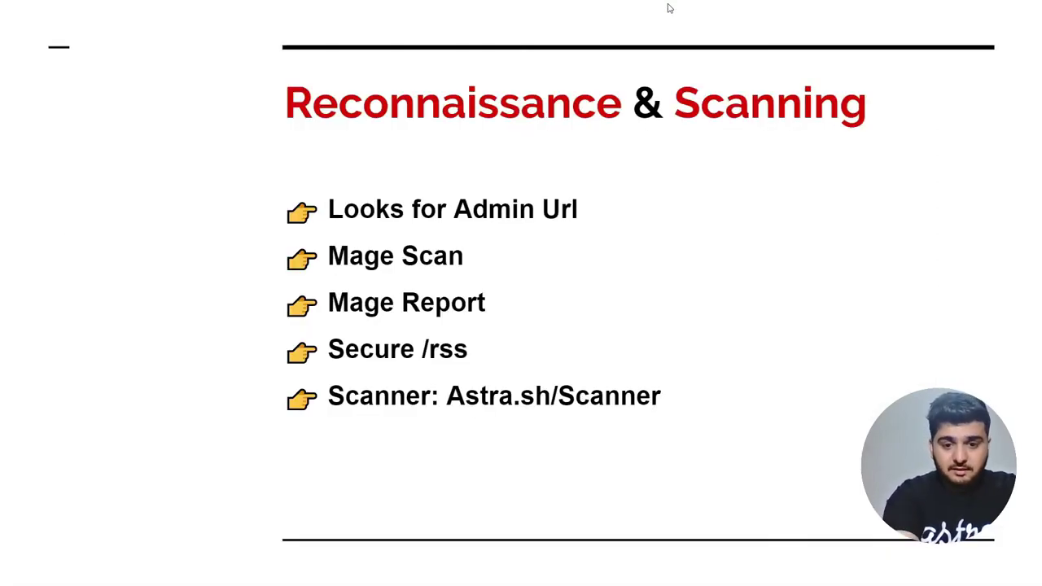
key(alt+Tab)
text(Scanner)
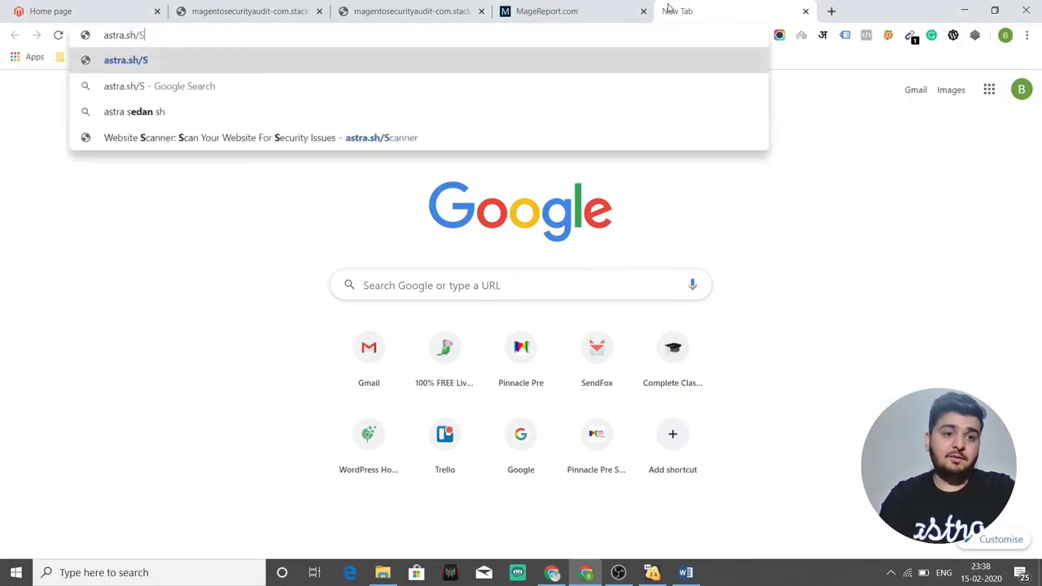
key(Return)
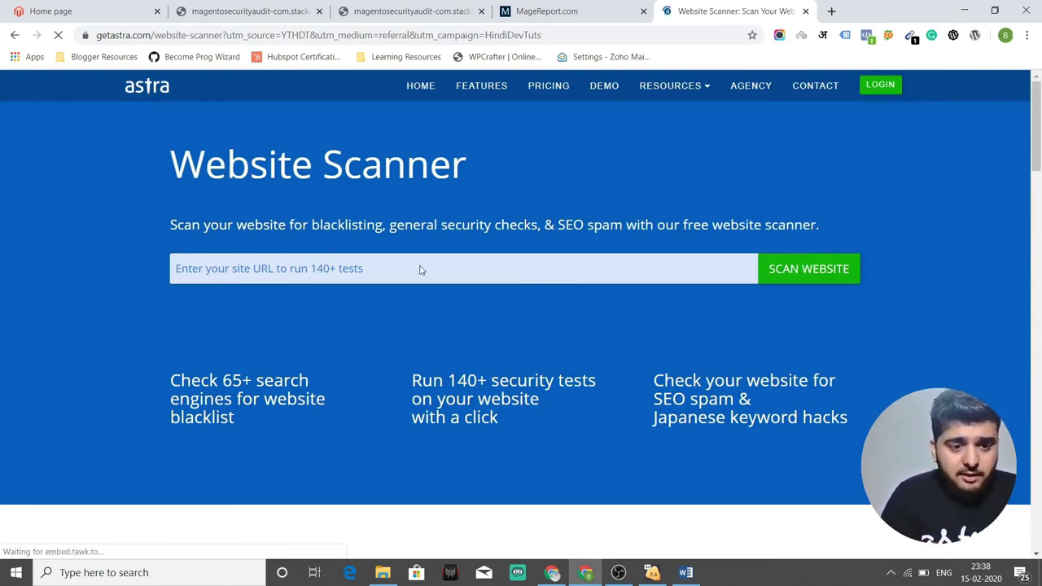
click(420, 267)
text(http://magentosecurityaudit-com.stackstaging.com/magento/admin)
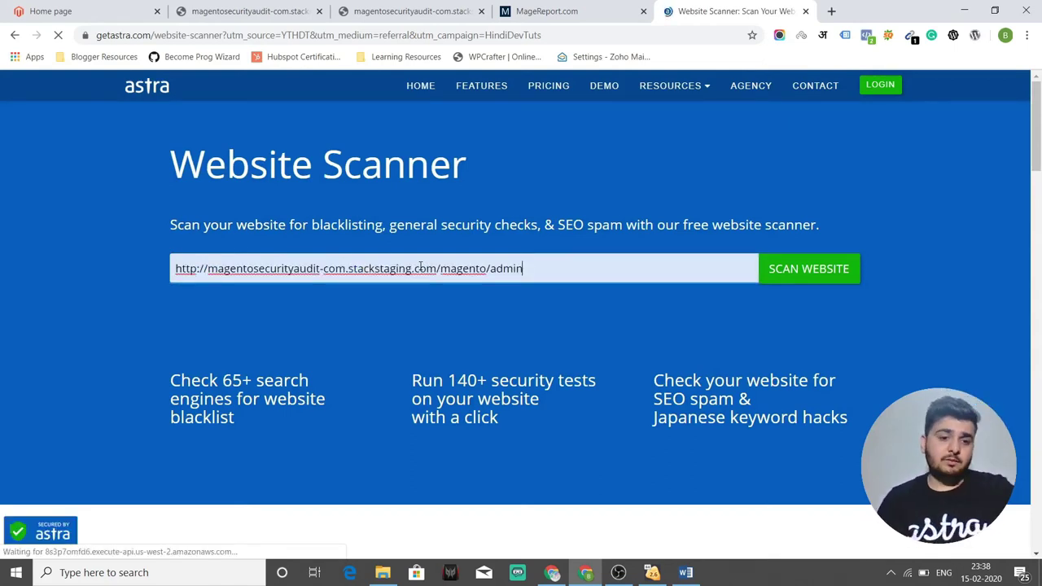
key(Return)
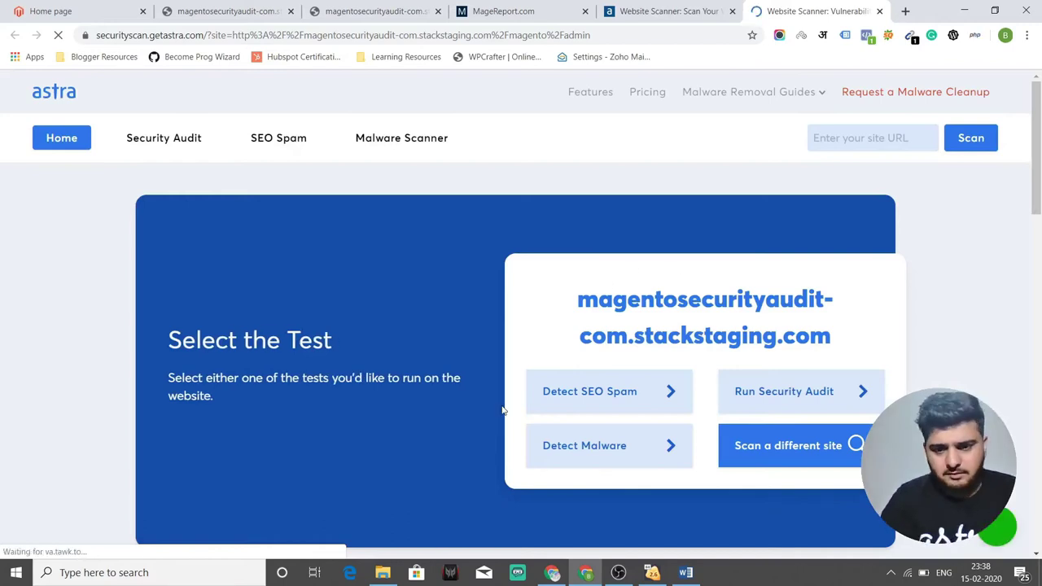
click(765, 394)
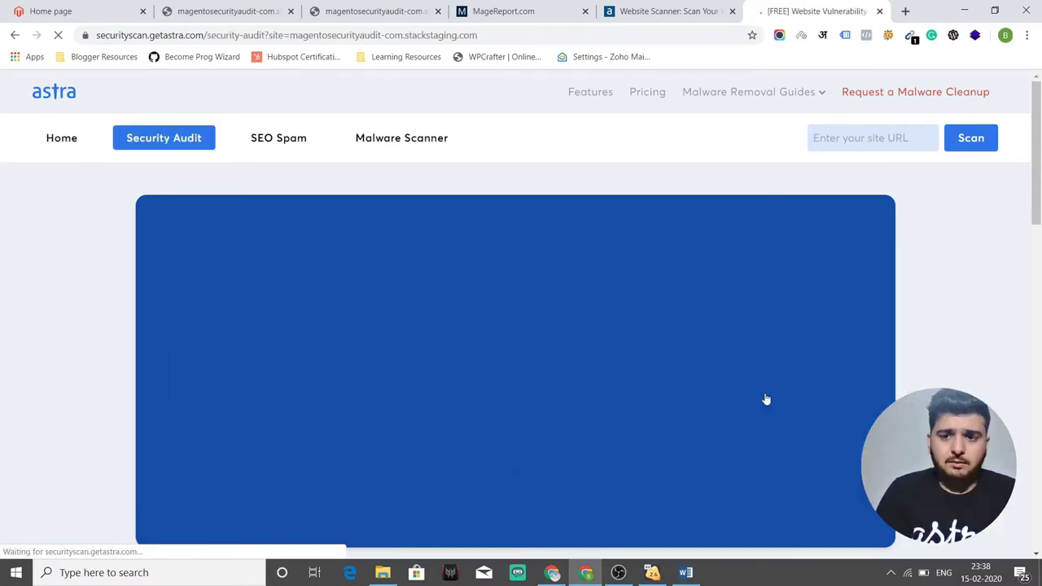
Examine the security audit's Astra Health Score and blacklist status, highlighting the score.
scroll(530, 358, down, 1)
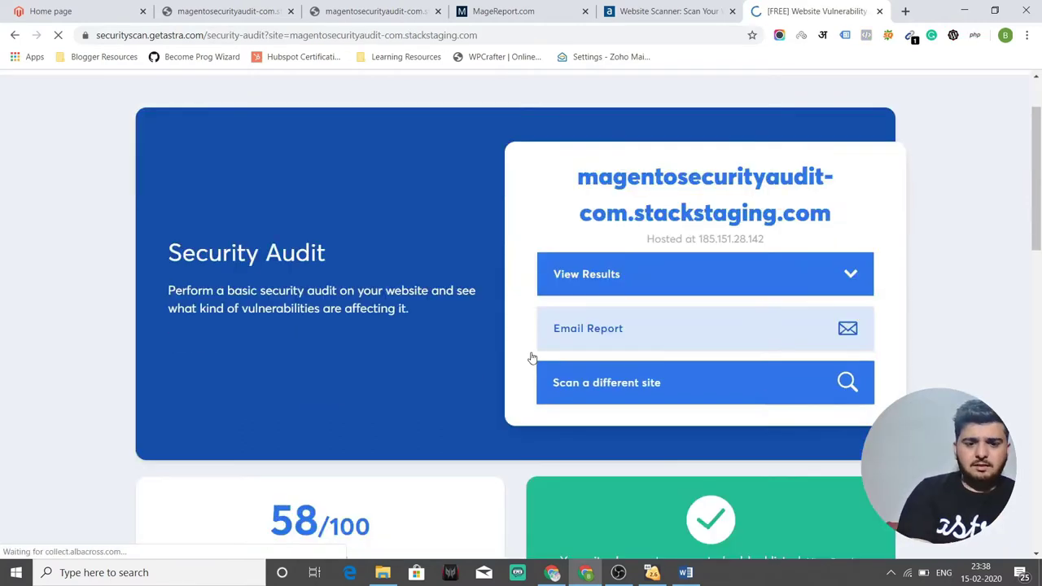
scroll(531, 358, down, 2)
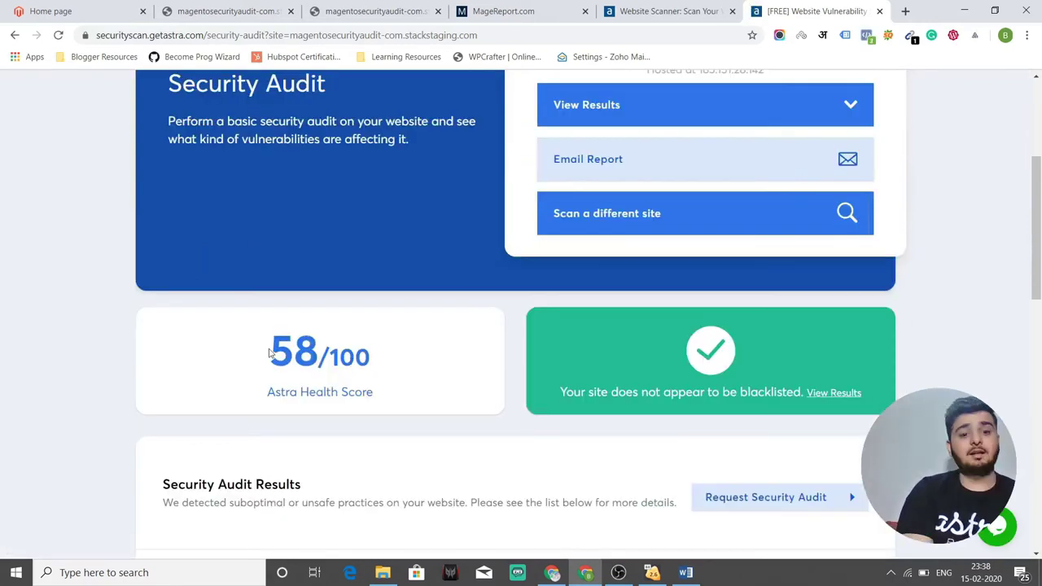
drag(389, 383, 254, 343)
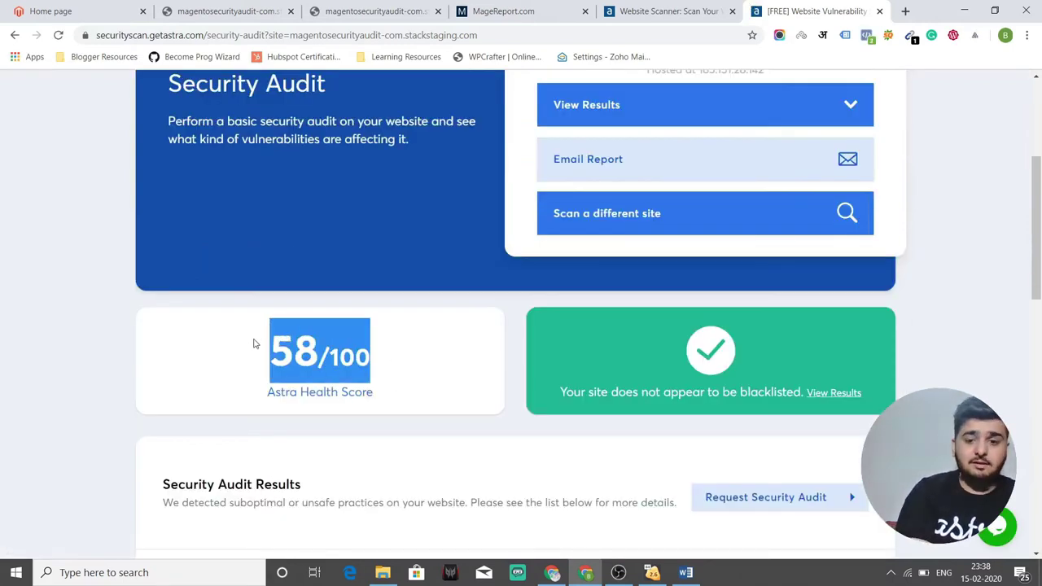
scroll(253, 343, down, 1)
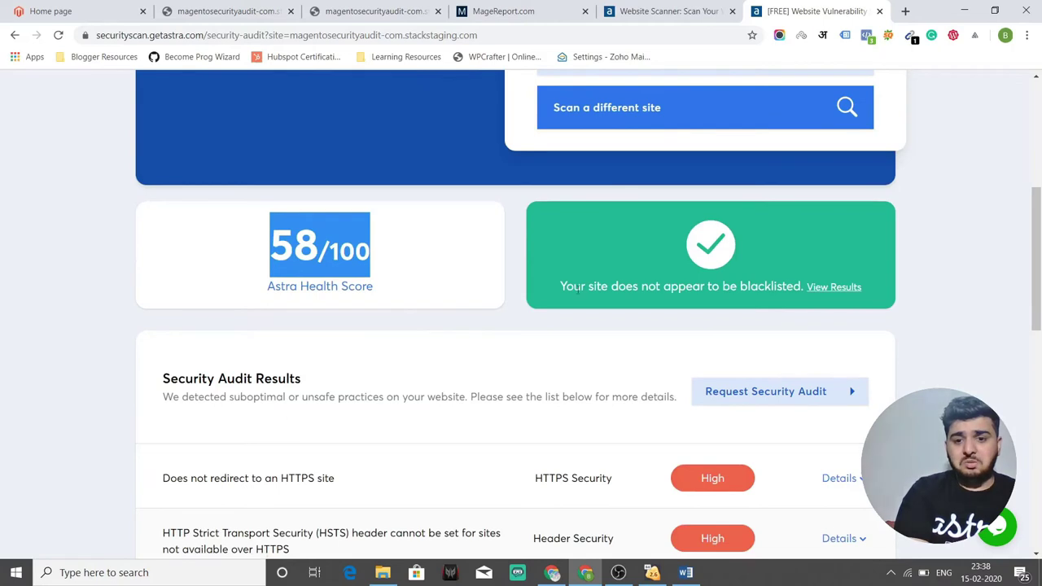
scroll(614, 281, down, 1)
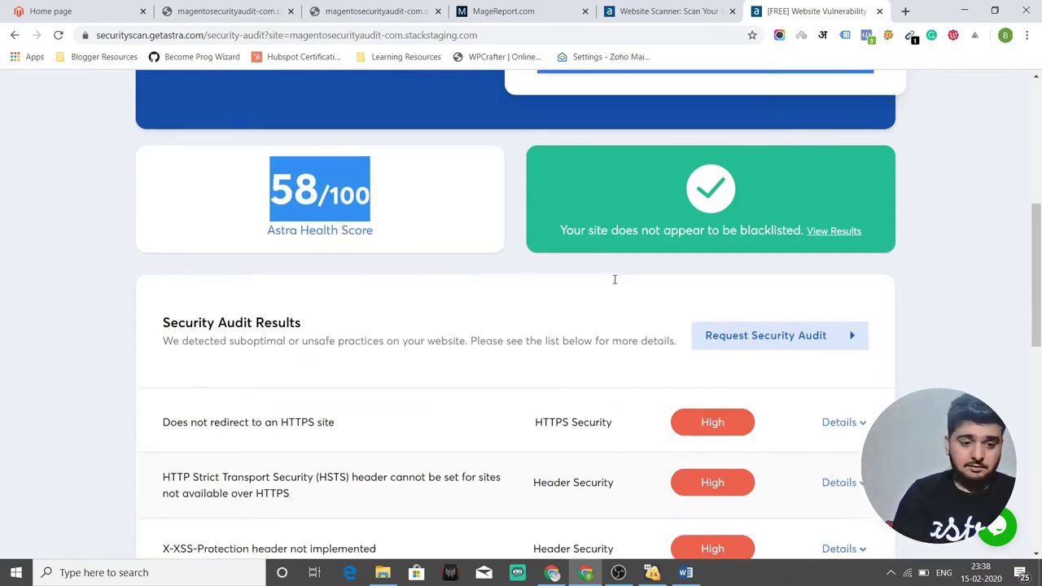
Expand and read the audit findings on the HTTPS redirect, the HSTS header and the X-XSS-Protection header.
scroll(346, 285, down, 1)
drag(346, 285, 150, 286)
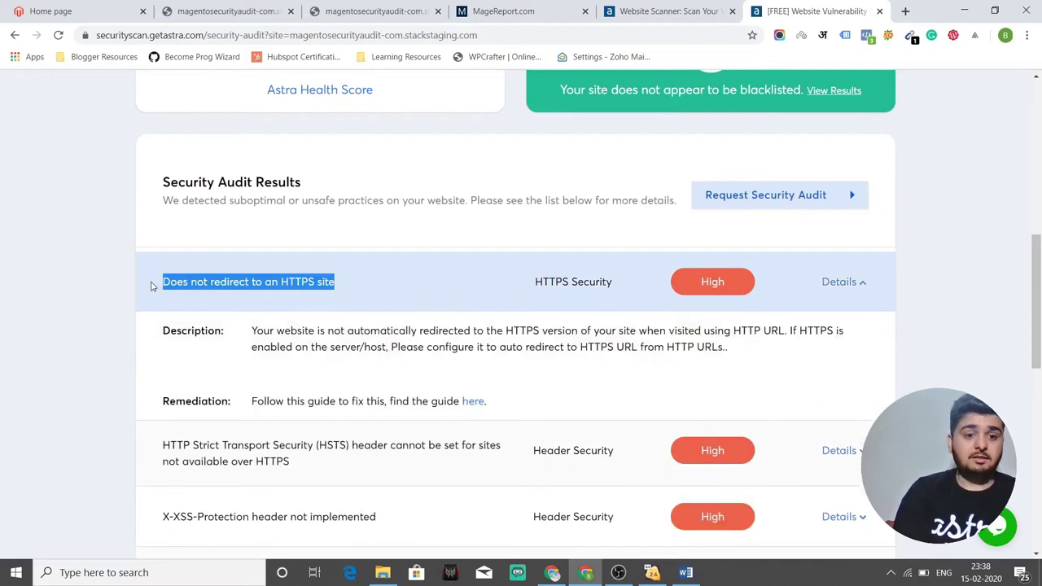
scroll(93, 322, down, 1)
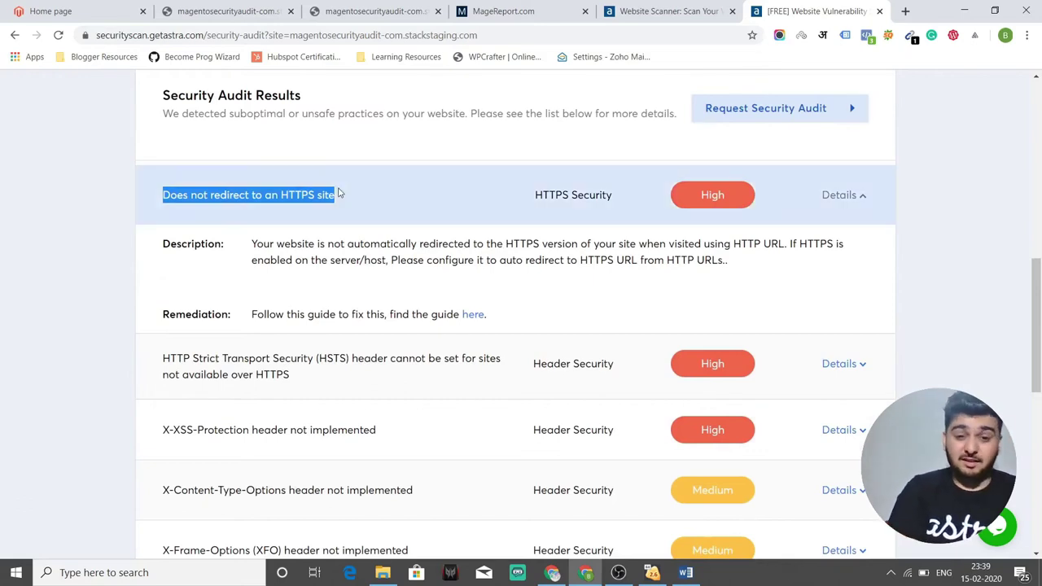
scroll(338, 192, down, 1)
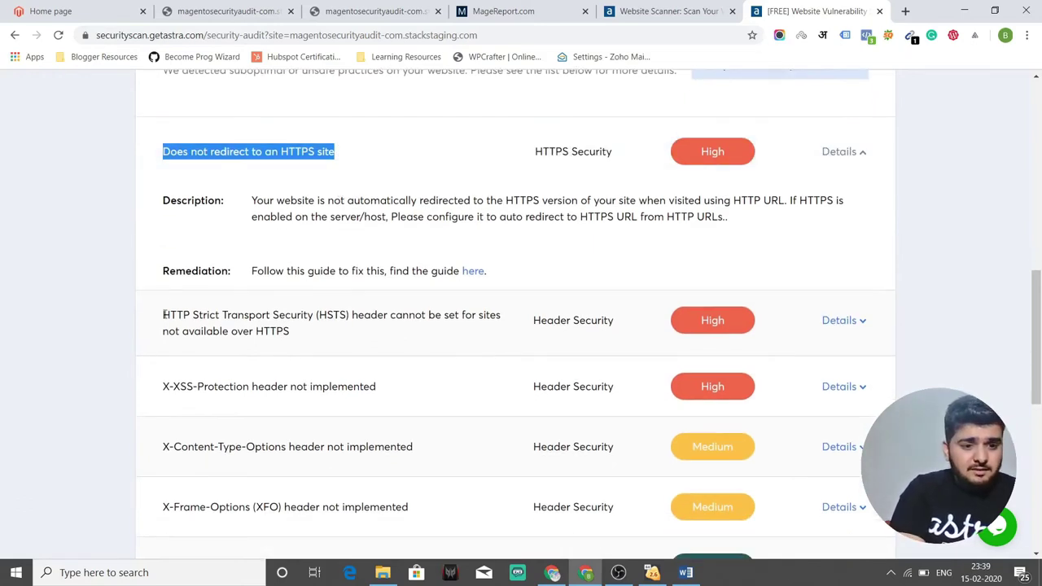
drag(163, 317, 324, 335)
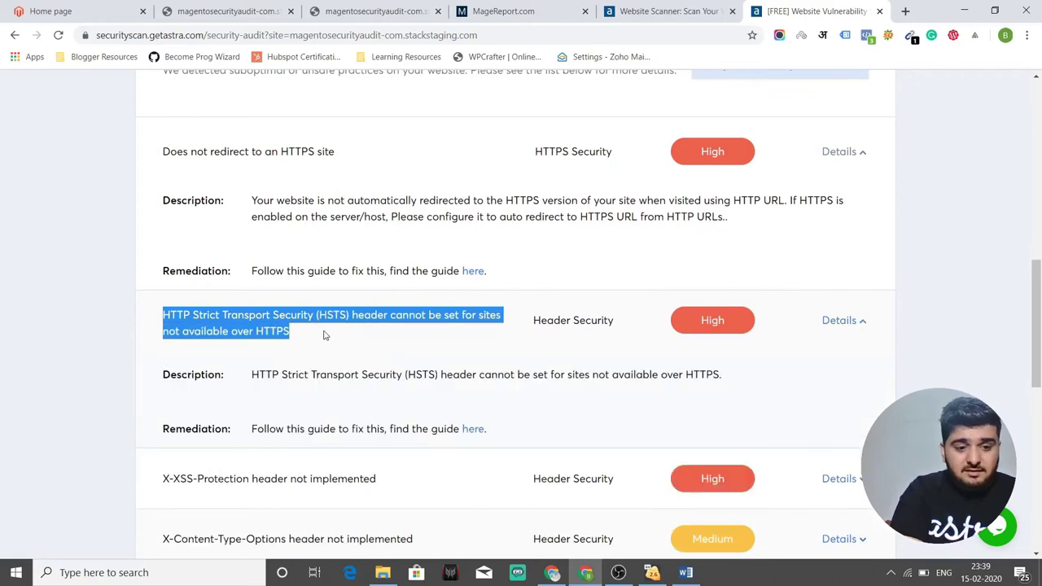
scroll(324, 335, down, 3)
drag(395, 356, 152, 369)
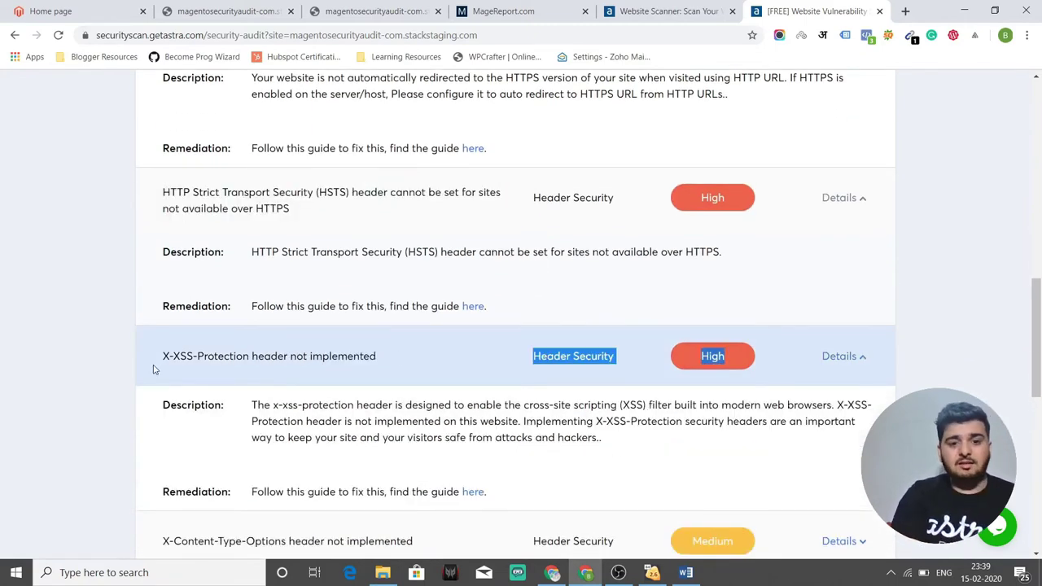
Review the remaining header findings and their severities, and return to the beginning of the Security Audit Results.
scroll(153, 370, down, 3)
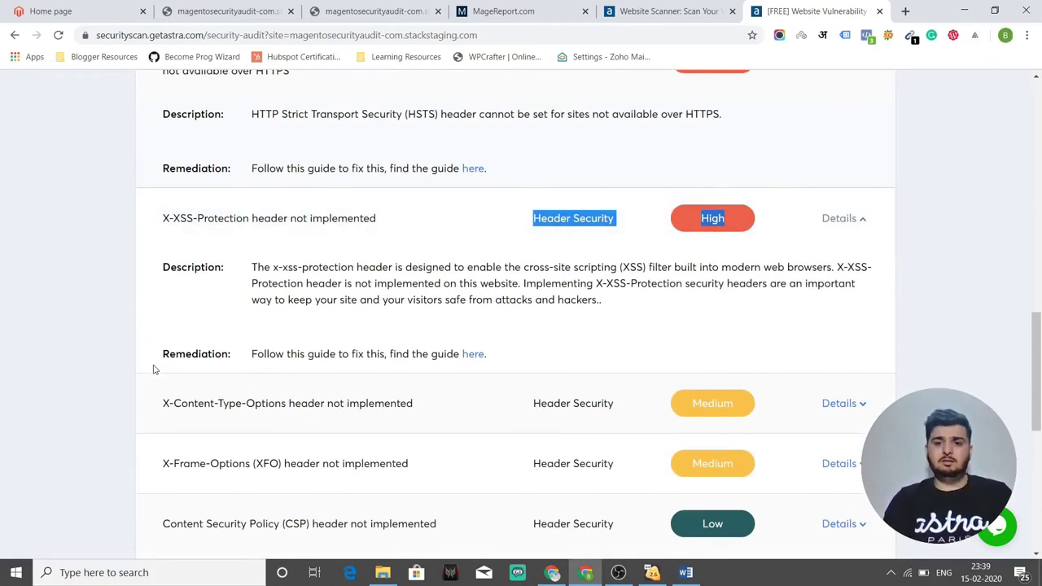
scroll(154, 367, up, 4)
scroll(630, 281, down, 5)
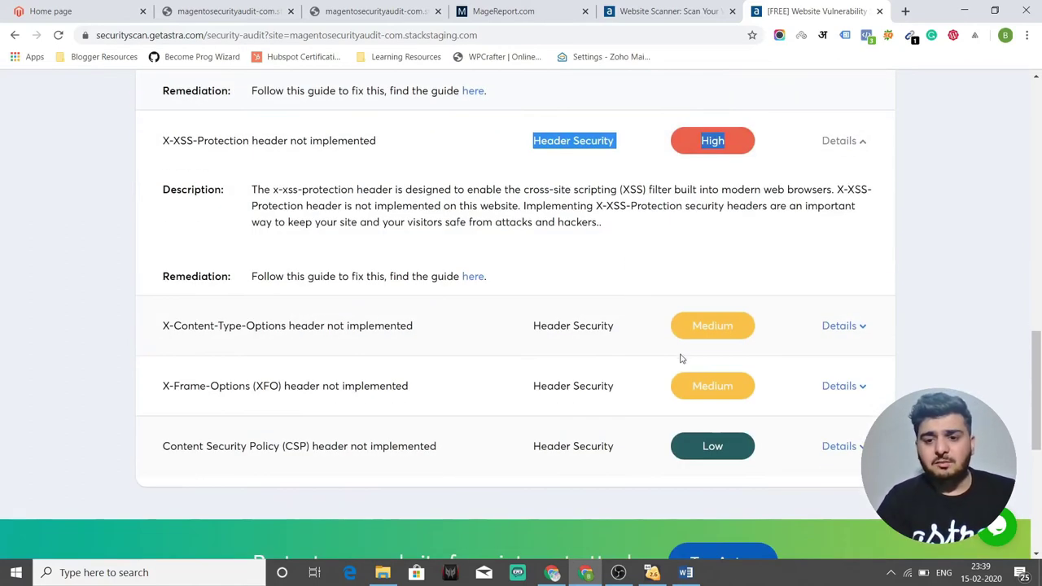
scroll(681, 359, down, 3)
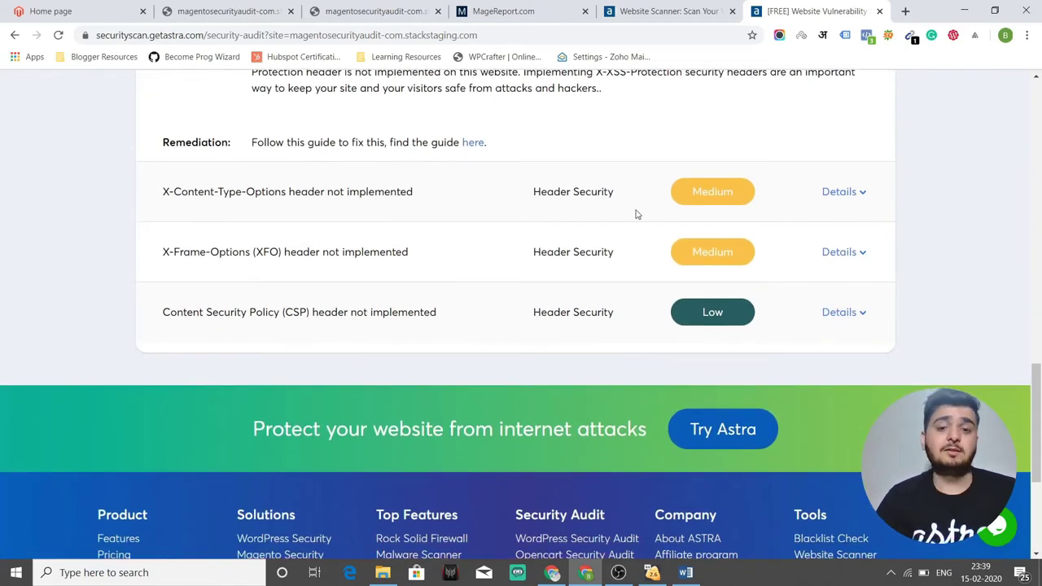
scroll(530, 204, up, 1)
scroll(530, 204, up, 12)
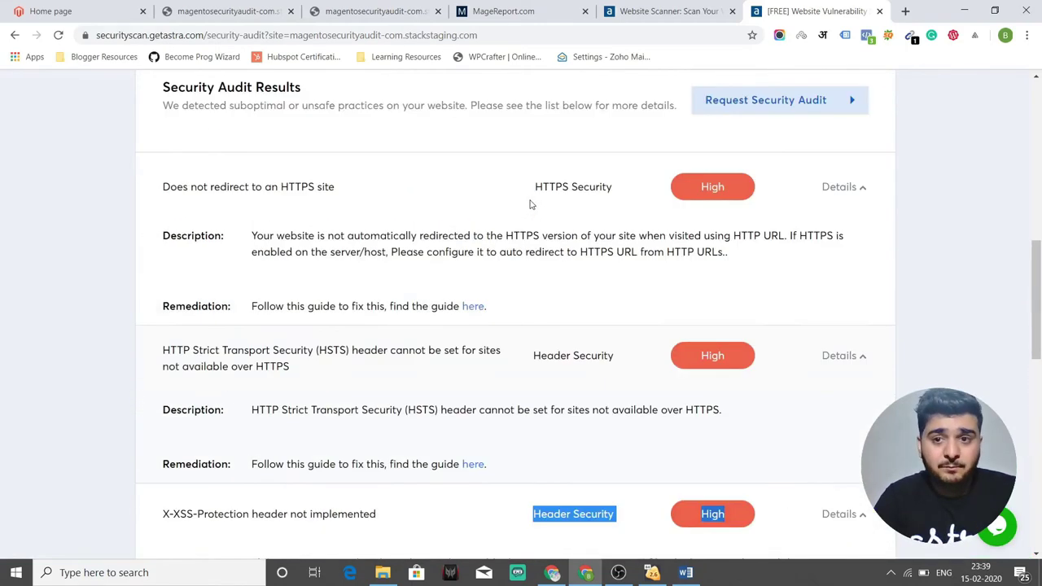
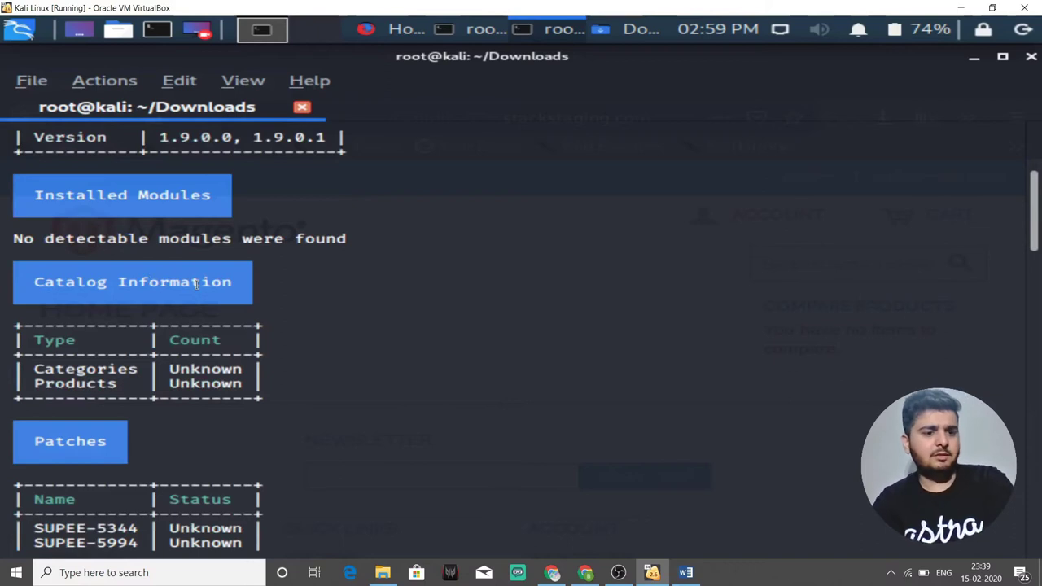
Switch to the Kali Linux virtual machine and review the Mage Scan output down to the Unreachable Path Check table.
drag(98, 325, 103, 325)
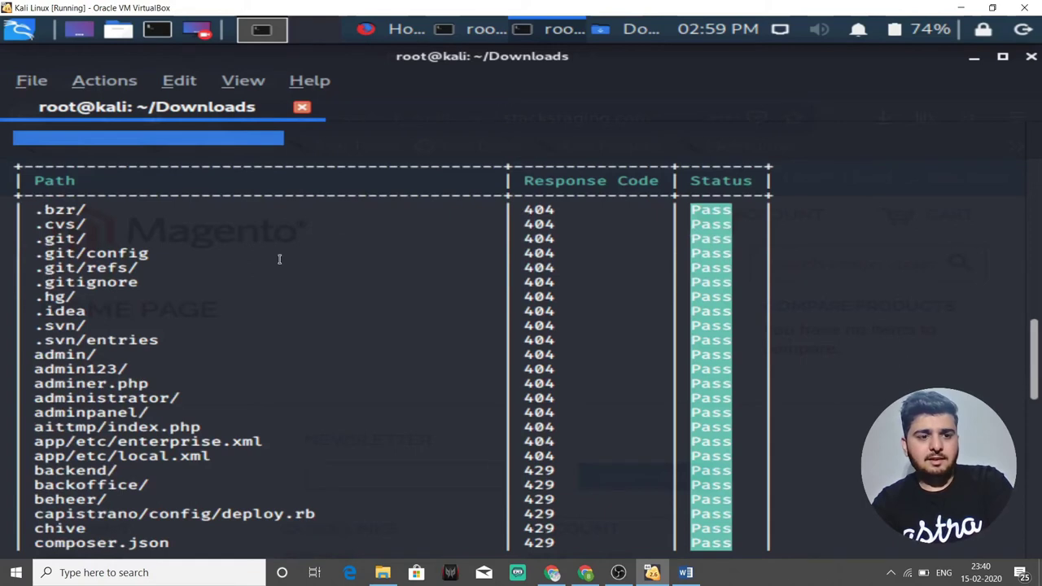
scroll(279, 256, up, 3)
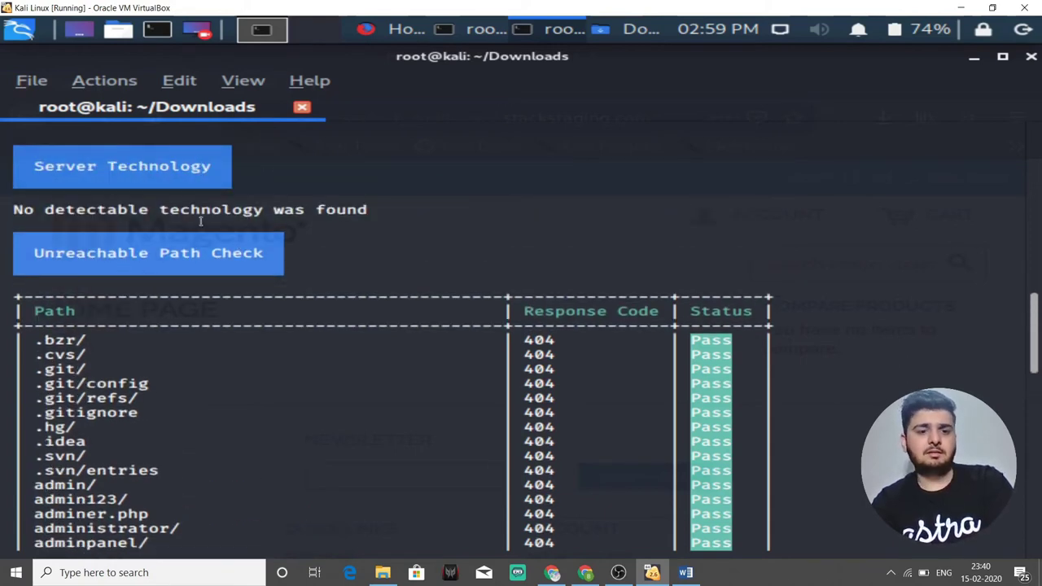
scroll(269, 243, down, 2)
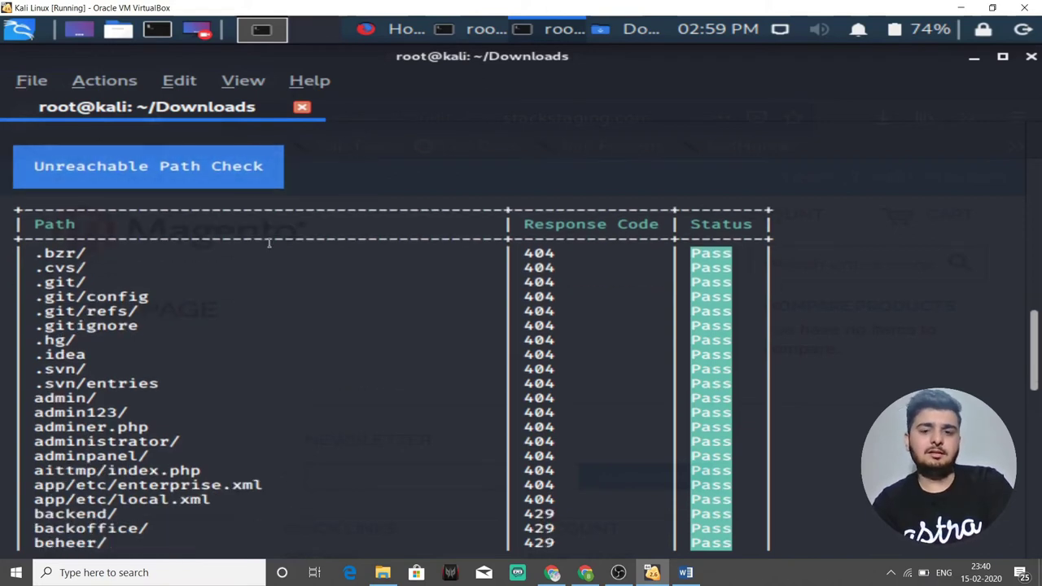
scroll(269, 242, down, 1)
scroll(268, 242, down, 1)
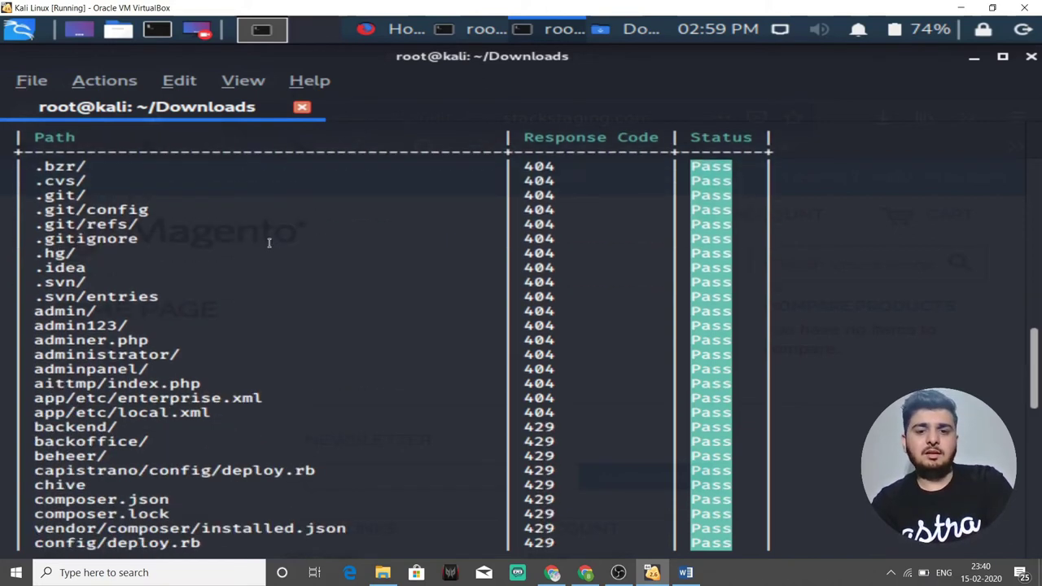
Examine the response codes and statuses of the paths in the Unreachable Path Check table, highlighting sample entries.
drag(525, 173, 576, 371)
click(576, 372)
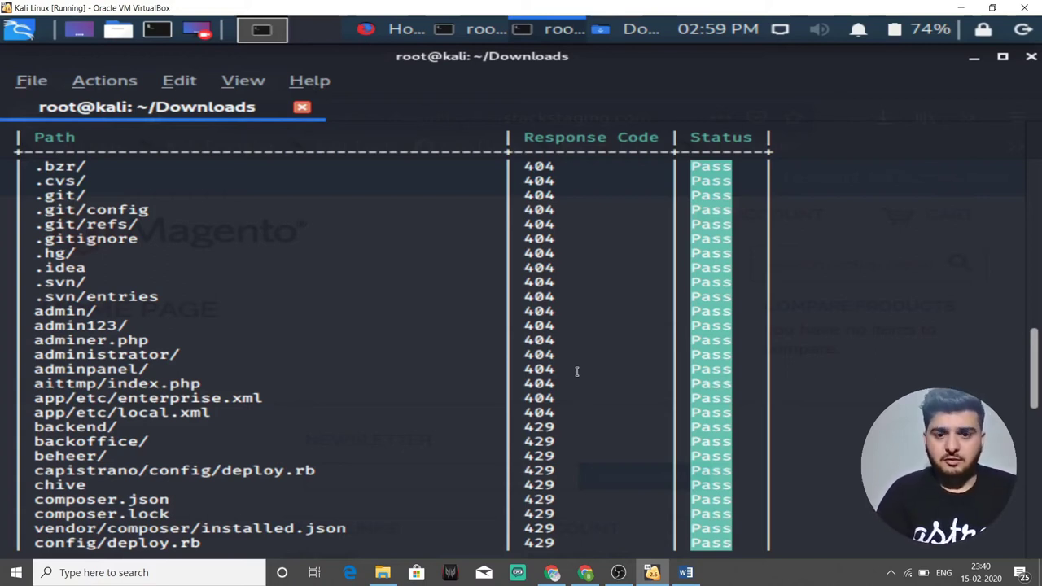
scroll(576, 371, down, 1)
scroll(576, 371, up, 1)
scroll(576, 371, up, 2)
scroll(577, 371, down, 2)
drag(523, 167, 540, 355)
scroll(541, 355, down, 2)
scroll(569, 342, up, 5)
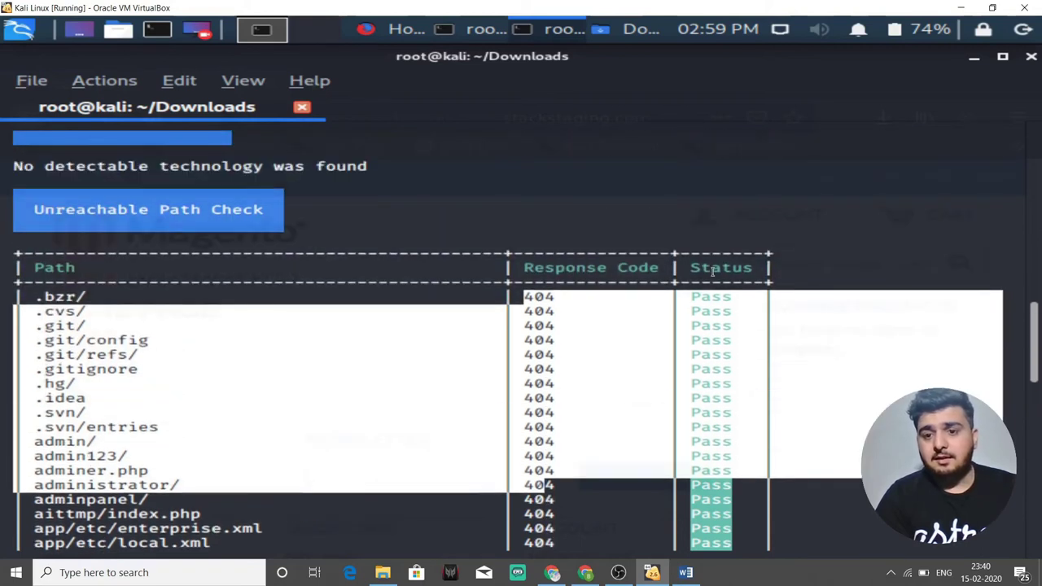
click(709, 289)
scroll(606, 289, down, 1)
drag(564, 311, 533, 310)
drag(713, 357, 702, 357)
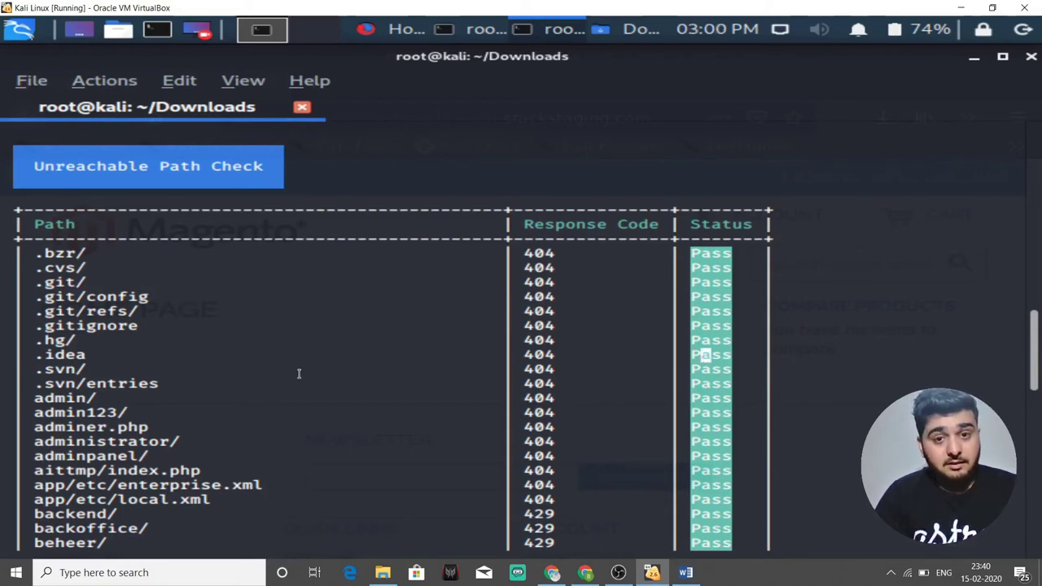
Highlight the path, response code and status of the app/etc/local.xml entry in the Unreachable Path Check table.
scroll(299, 373, down, 1)
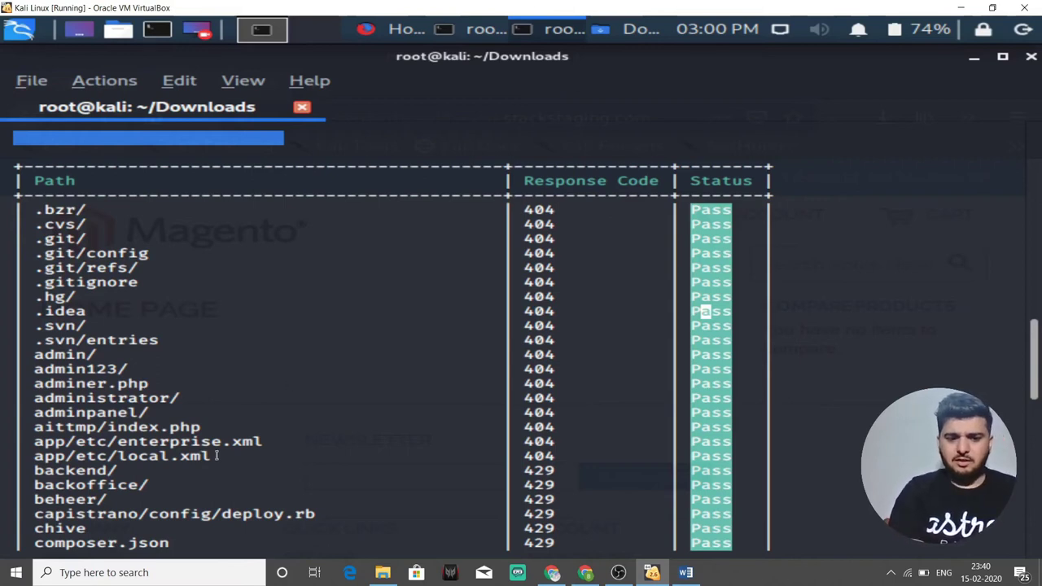
drag(219, 456, 35, 456)
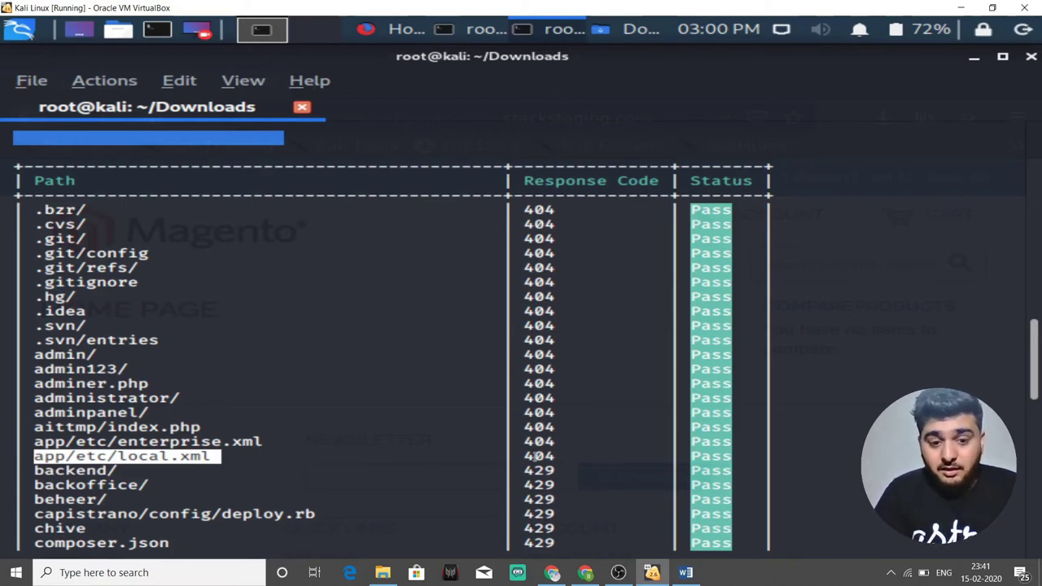
drag(521, 457, 556, 457)
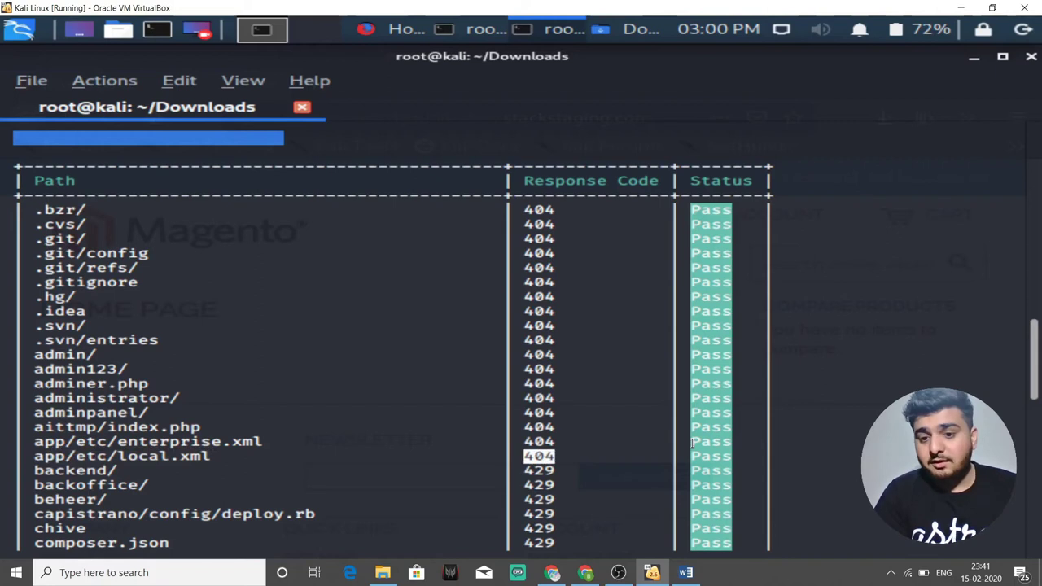
drag(690, 457, 745, 456)
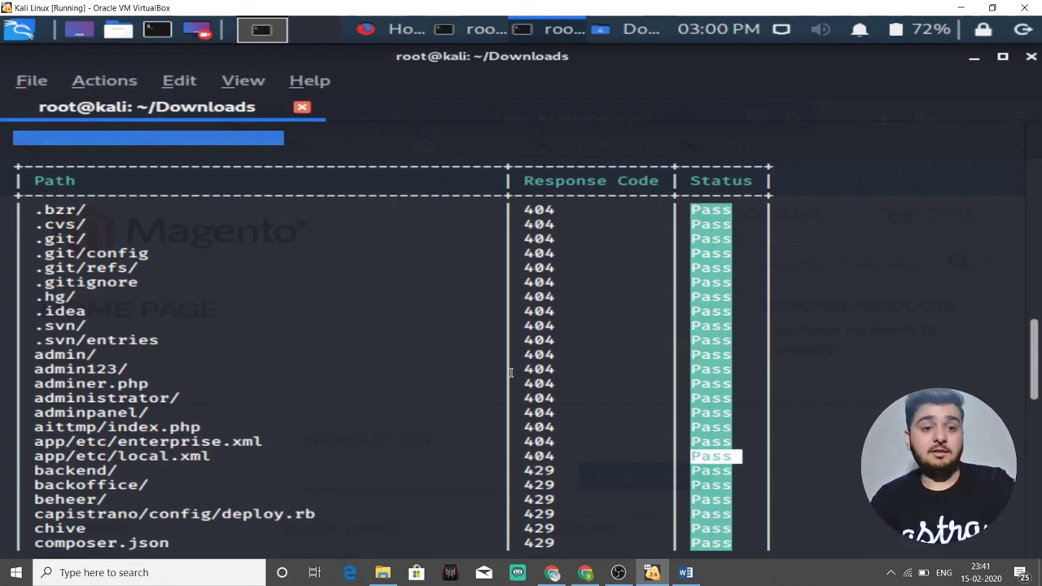
Review the remaining paths in the Unreachable Path Check table and return to the Magento Information section of the scan output.
scroll(511, 373, down, 15)
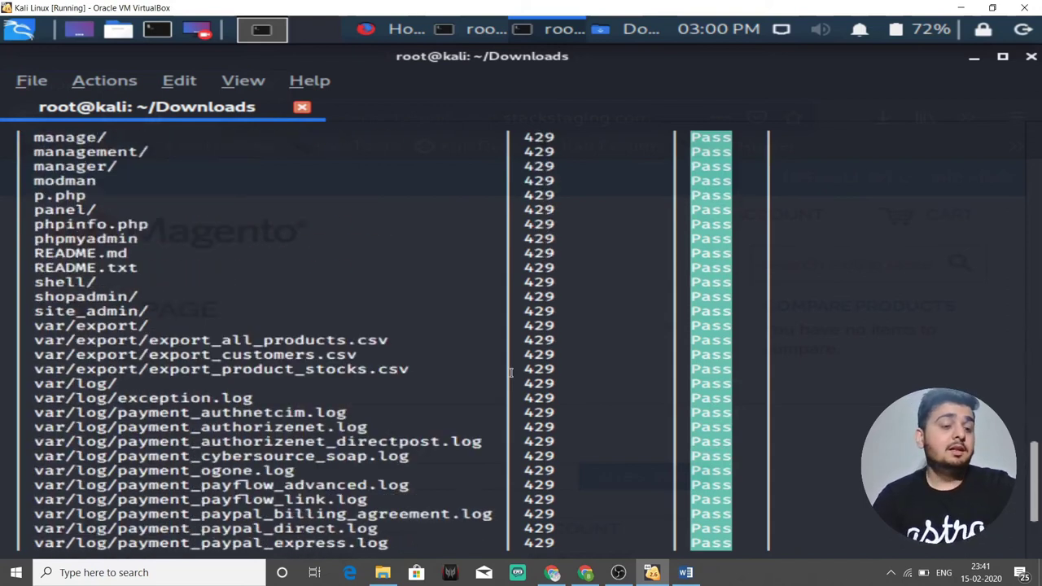
scroll(511, 372, up, 20)
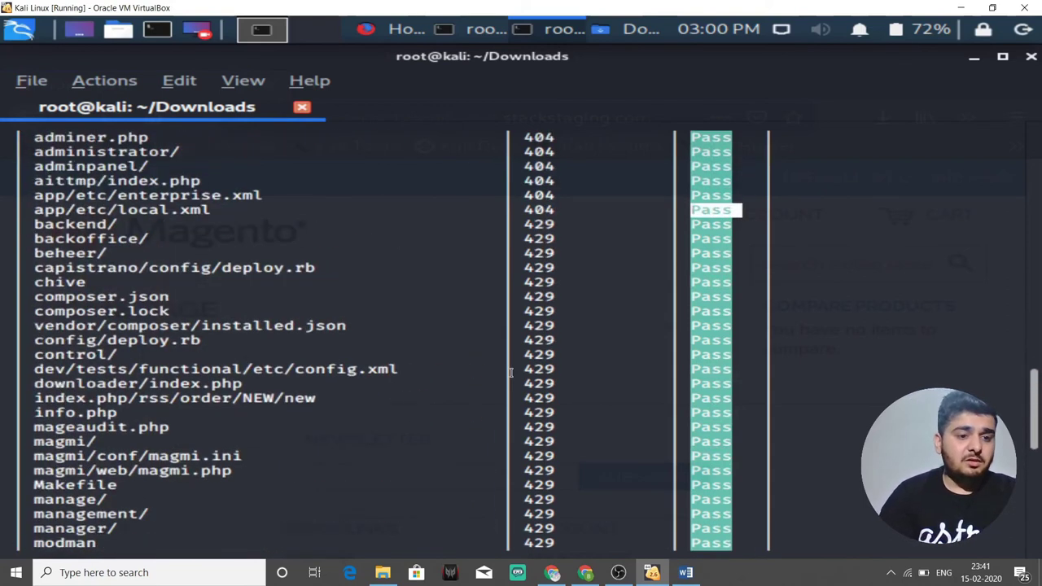
scroll(511, 373, up, 4)
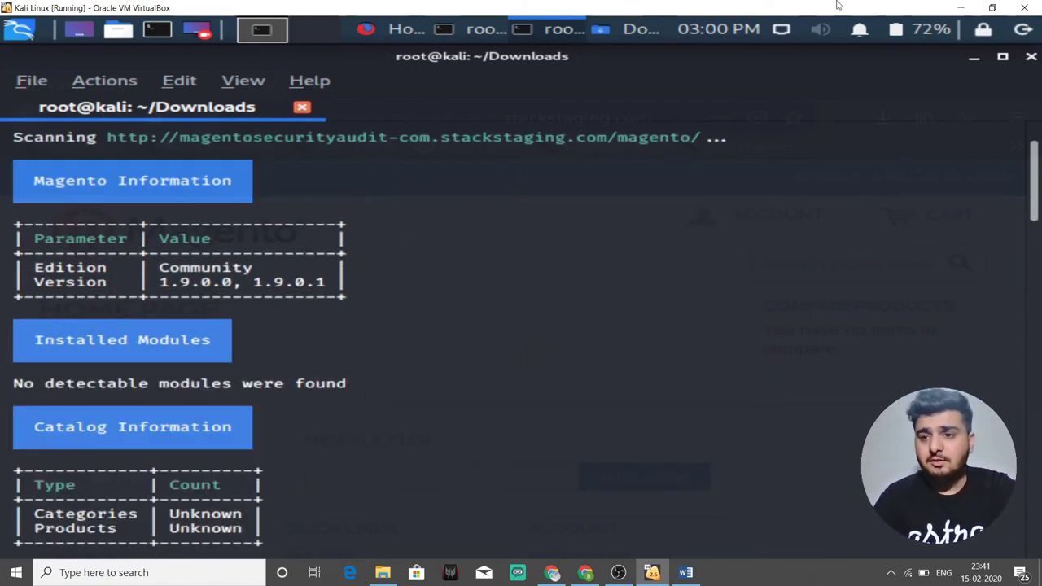
key(alt+Tab)
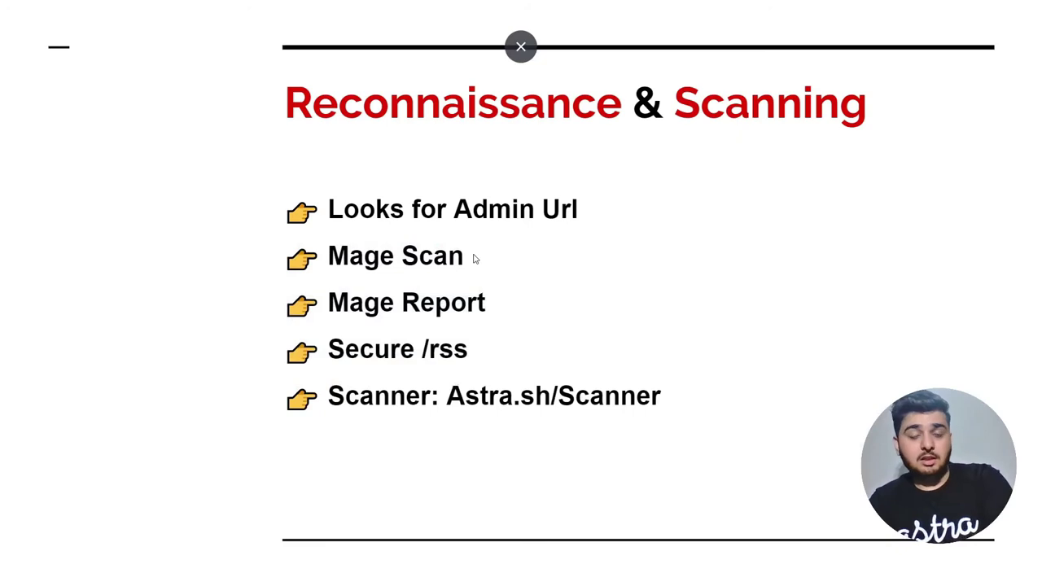
key(Right)
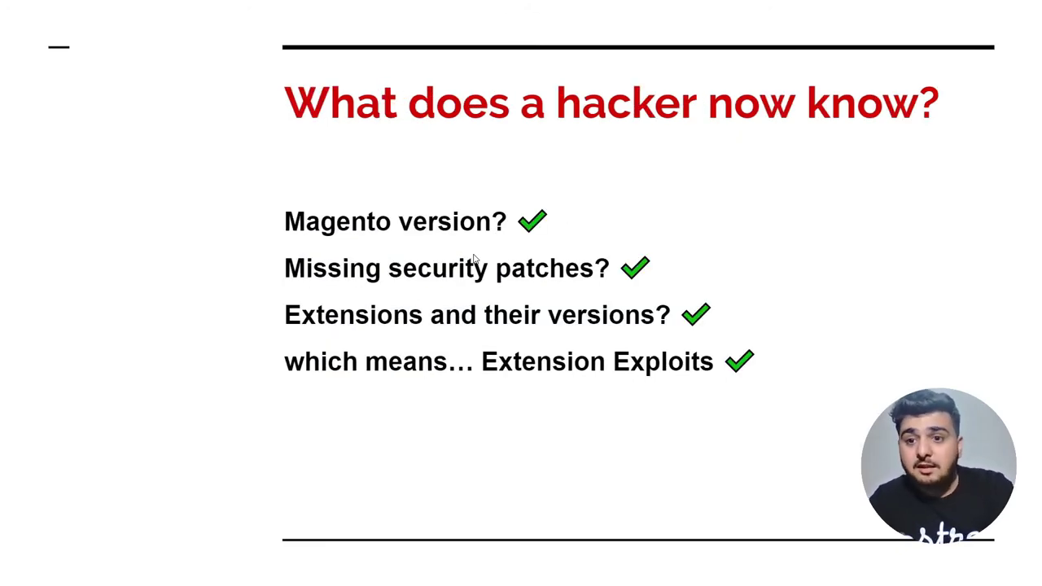